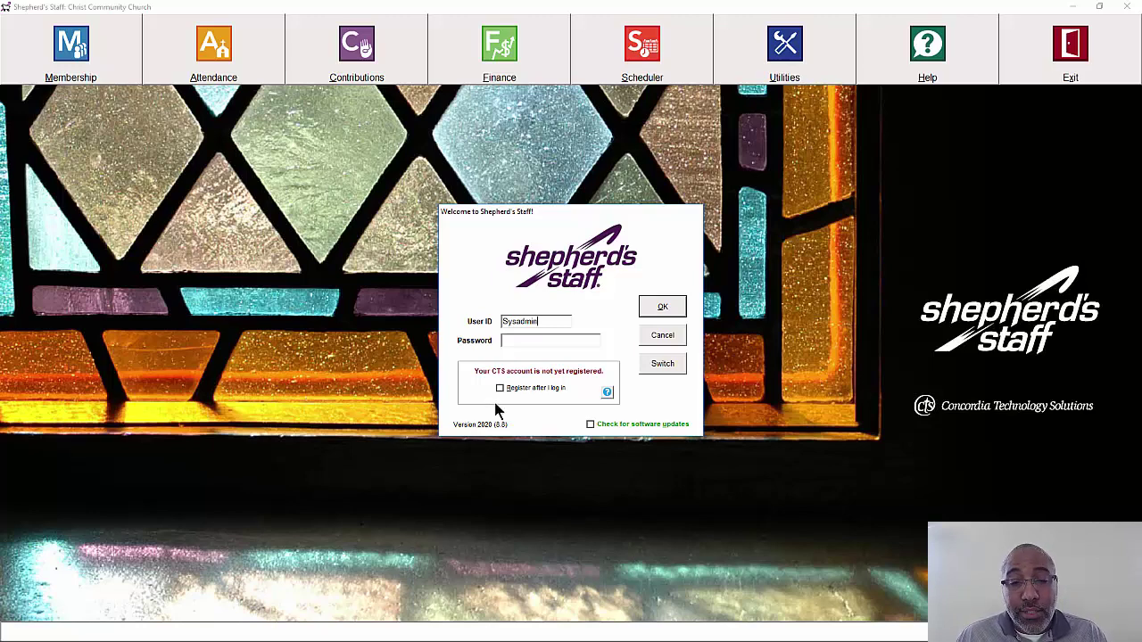
- Log in by entering the account password for the system administrator user, and open the Membership module
click(522, 342)
text(*******)
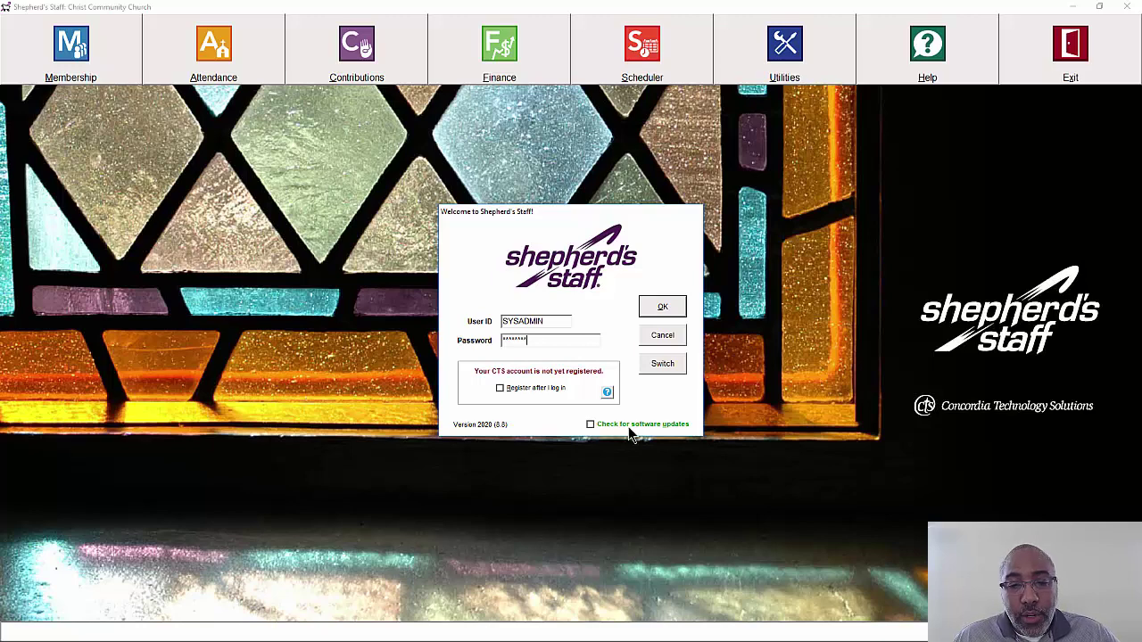
click(663, 309)
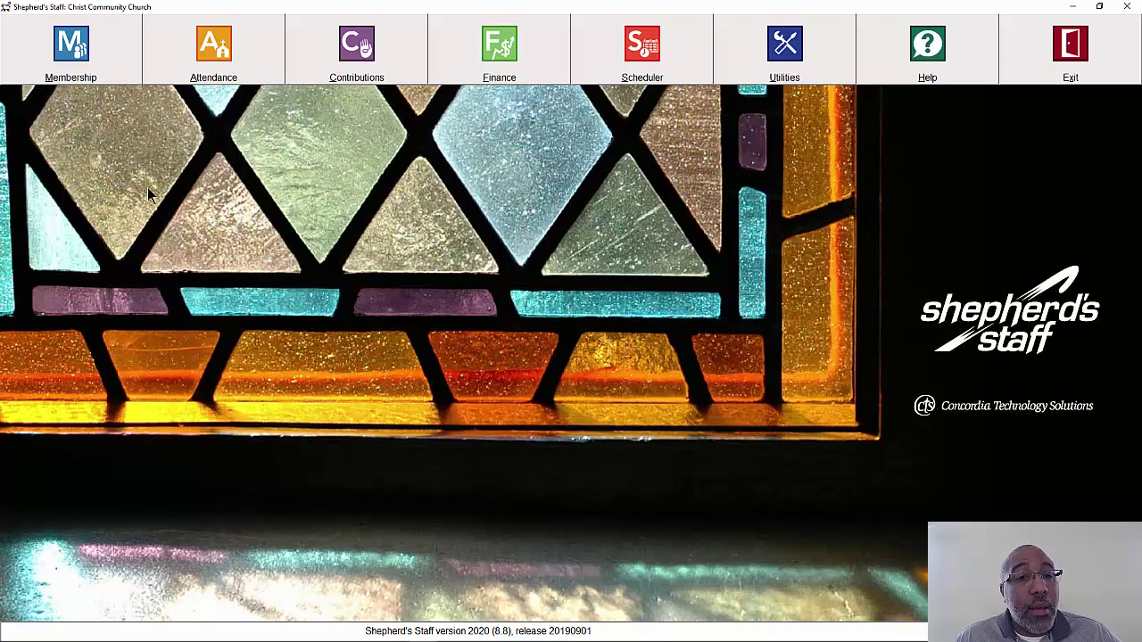
click(80, 70)
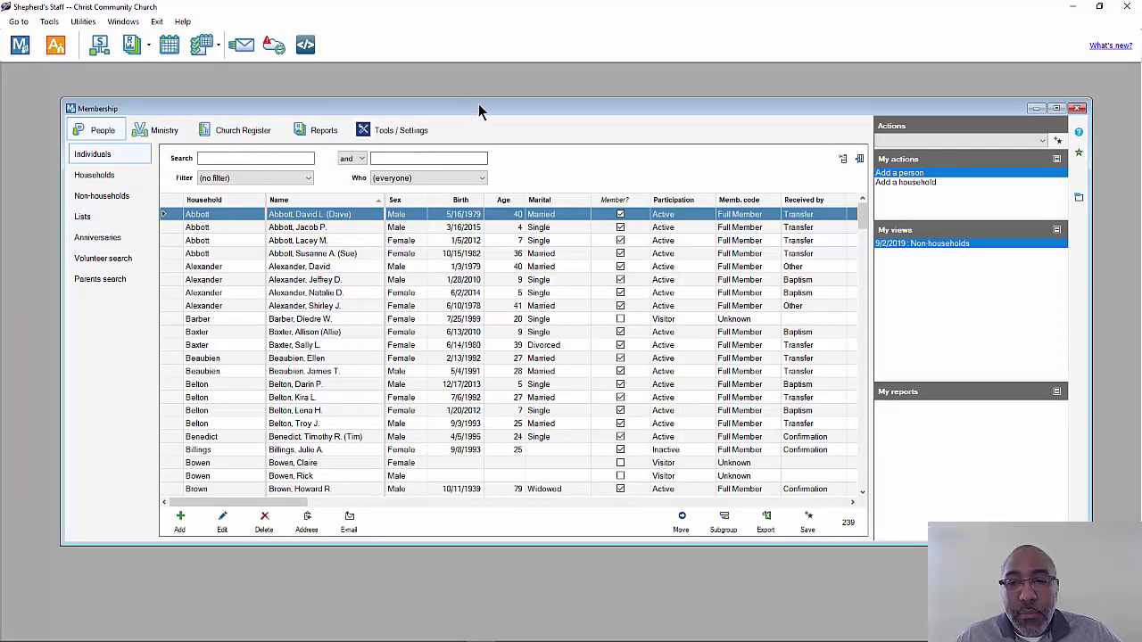
drag(478, 105, 482, 105)
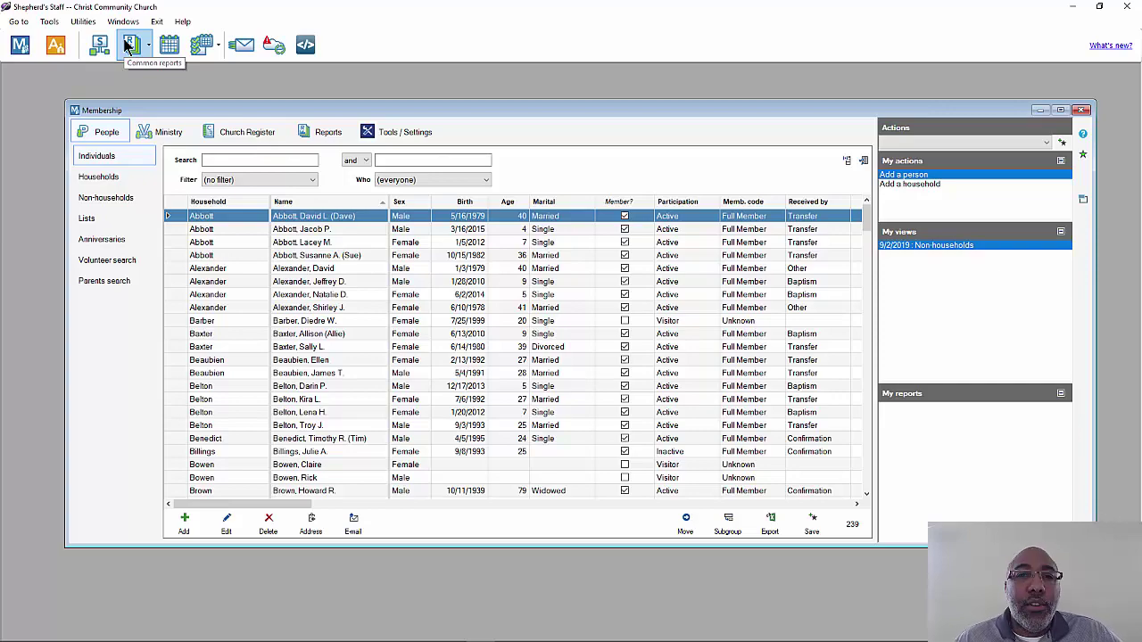
drag(571, 6, 636, 8)
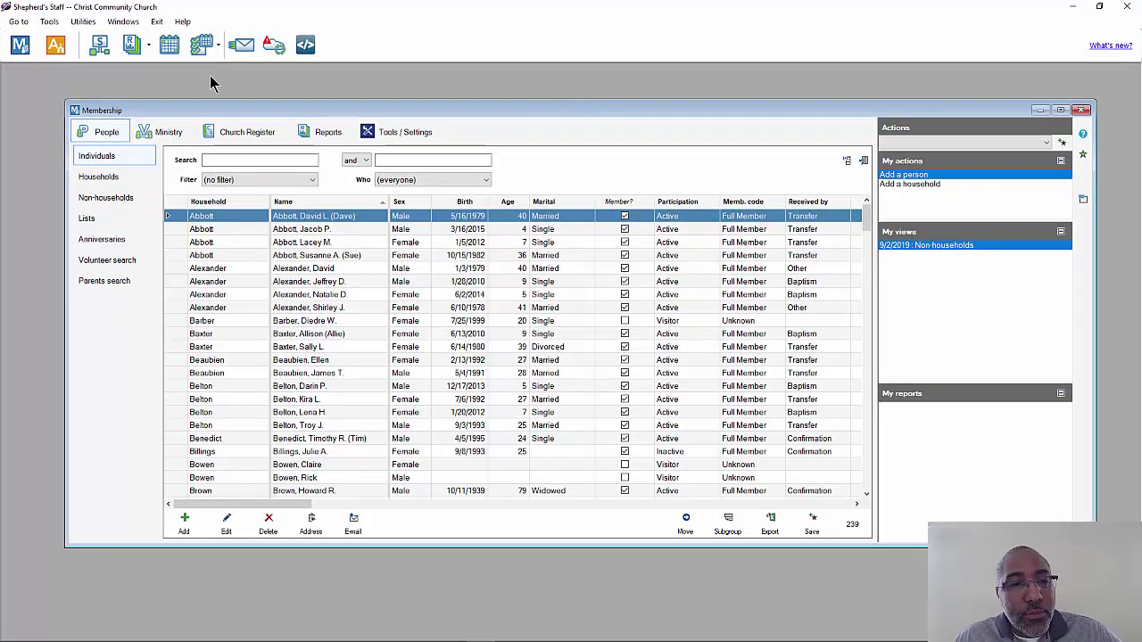
click(21, 23)
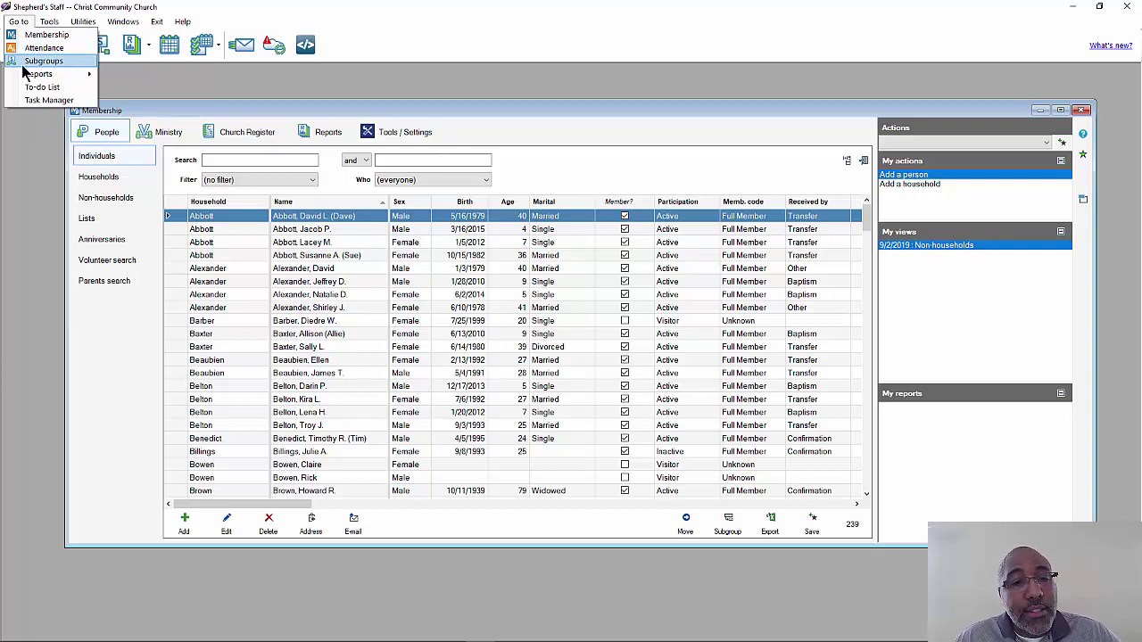
mouse_move(35, 78)
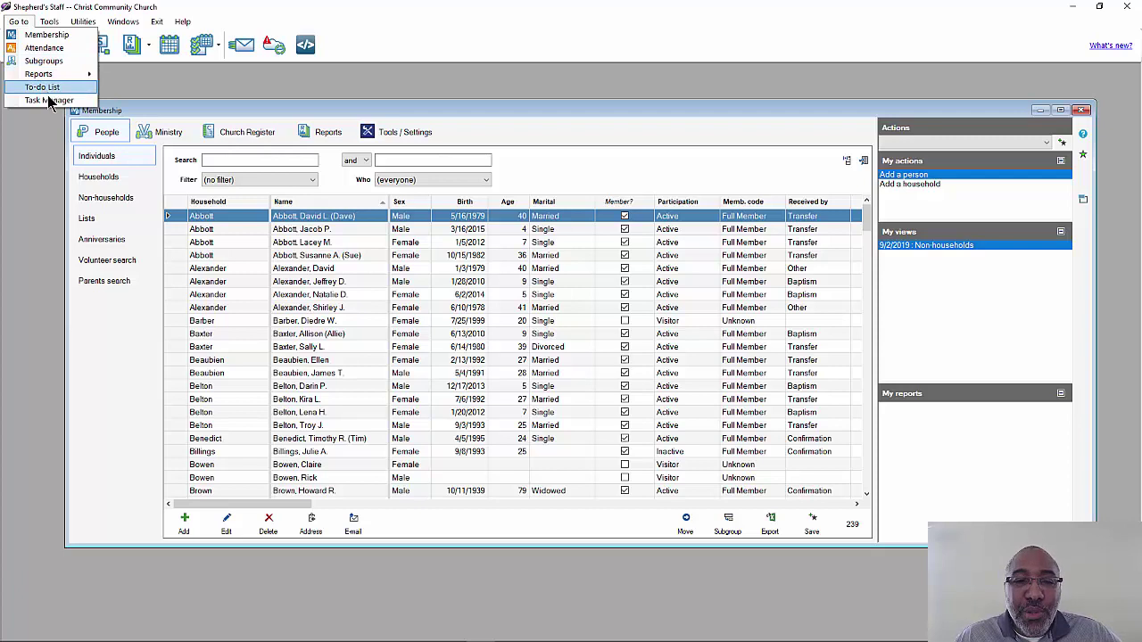
click(128, 82)
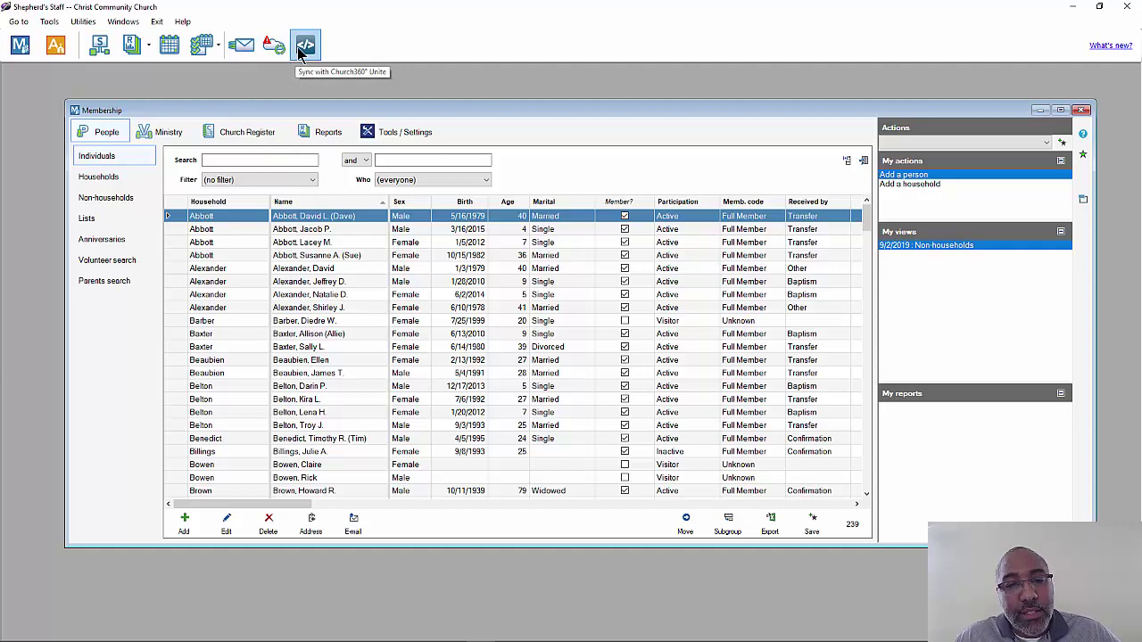
- Review the Ministry, Church Register, Reports and Tools / Settings sections of Membership, and return to the People section
drag(411, 105, 397, 89)
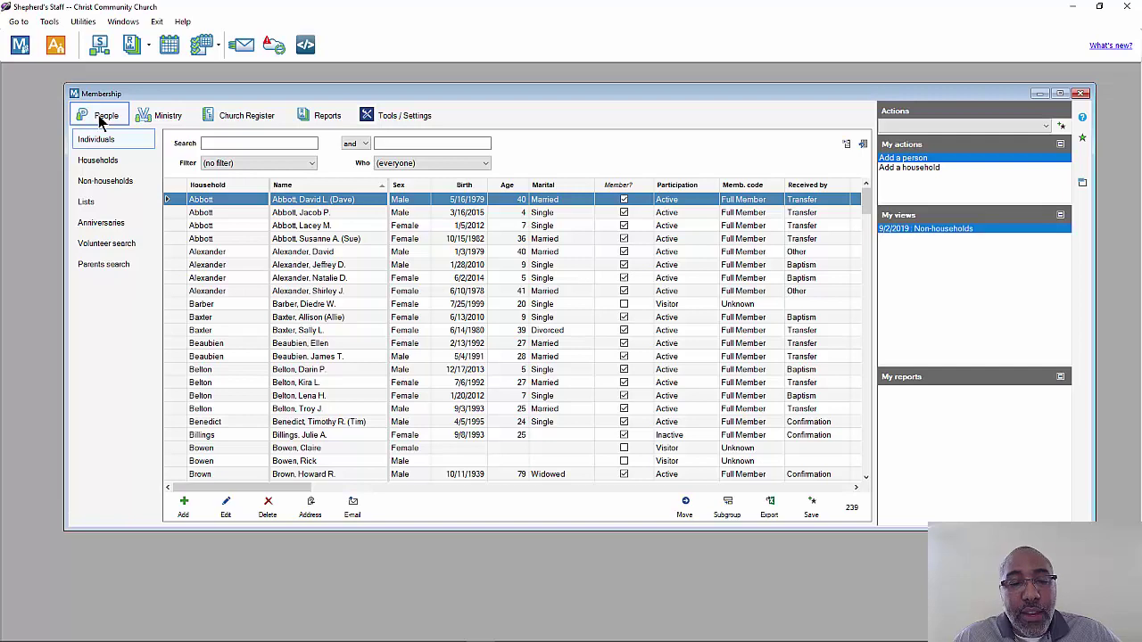
click(158, 120)
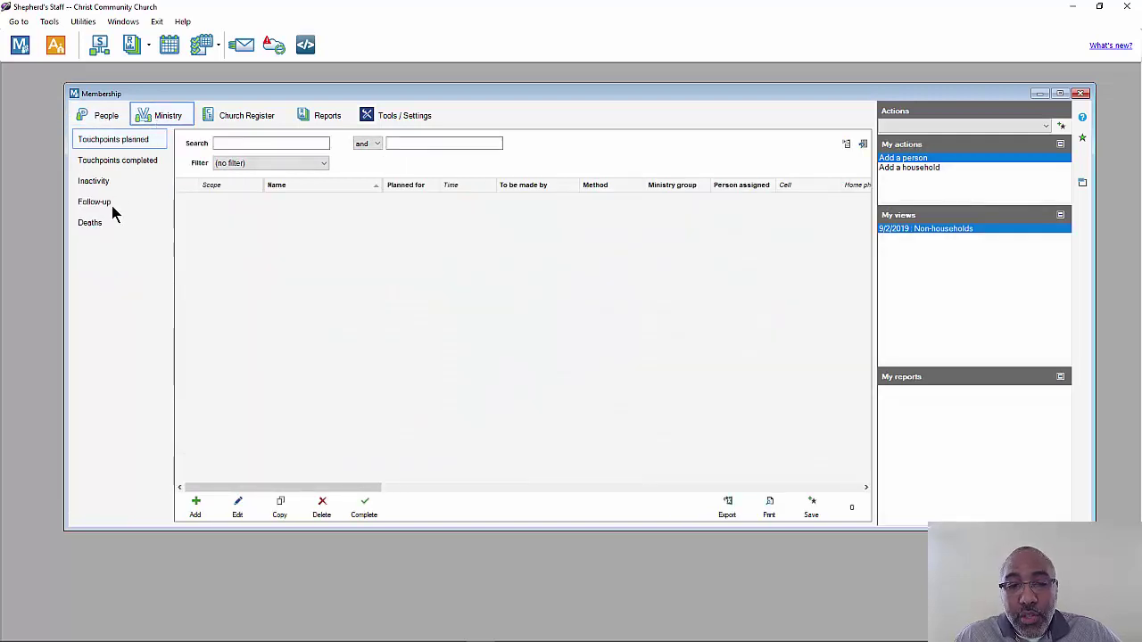
click(254, 116)
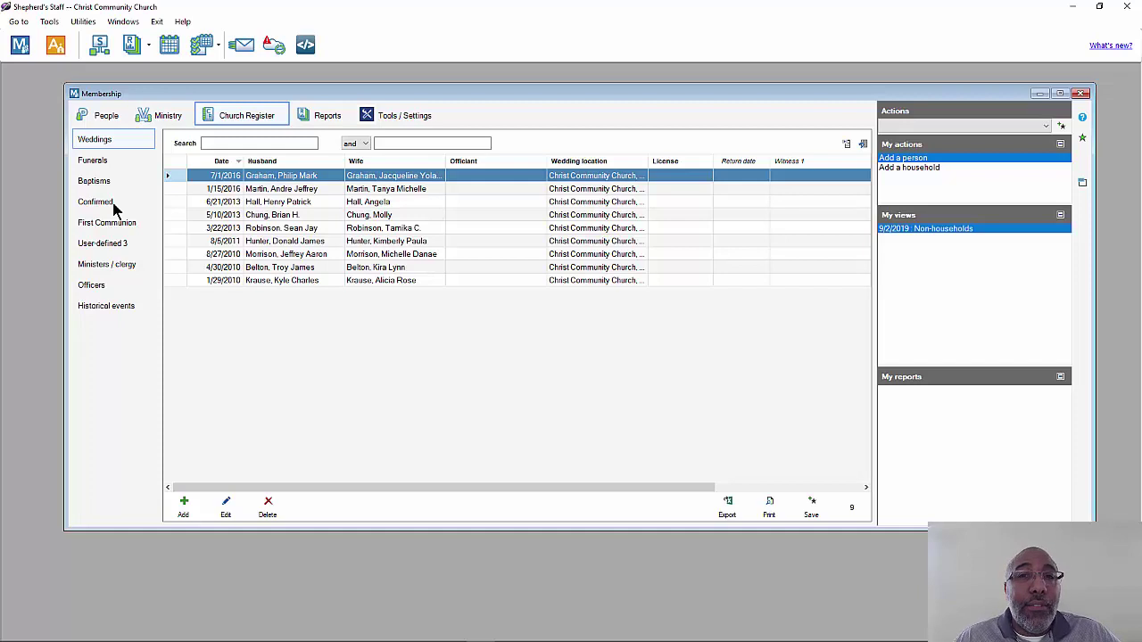
click(326, 116)
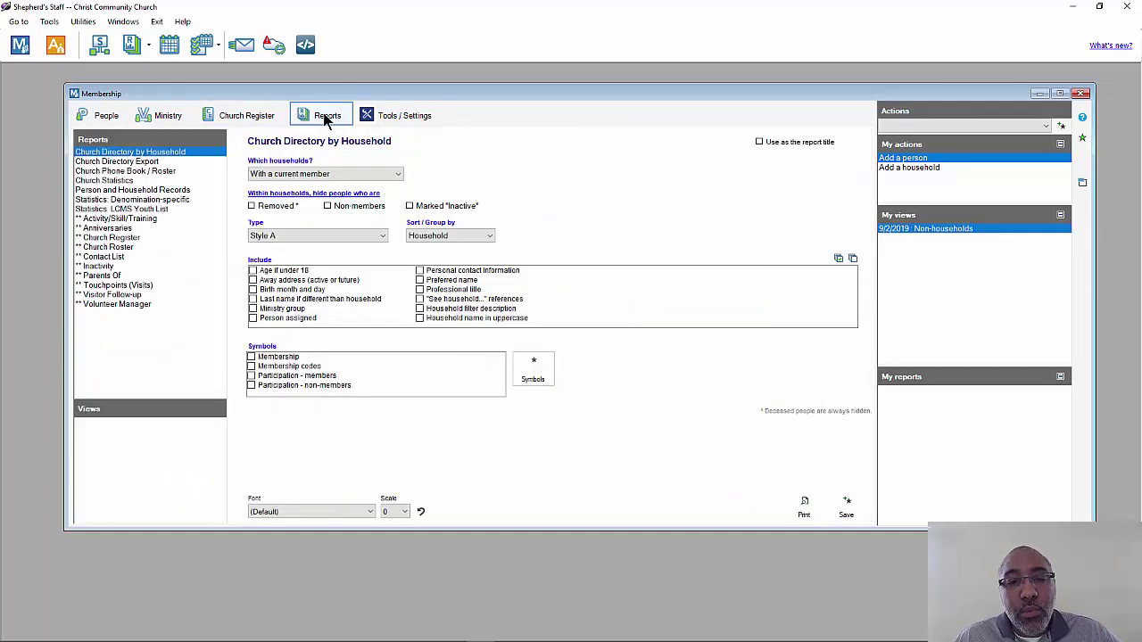
click(392, 116)
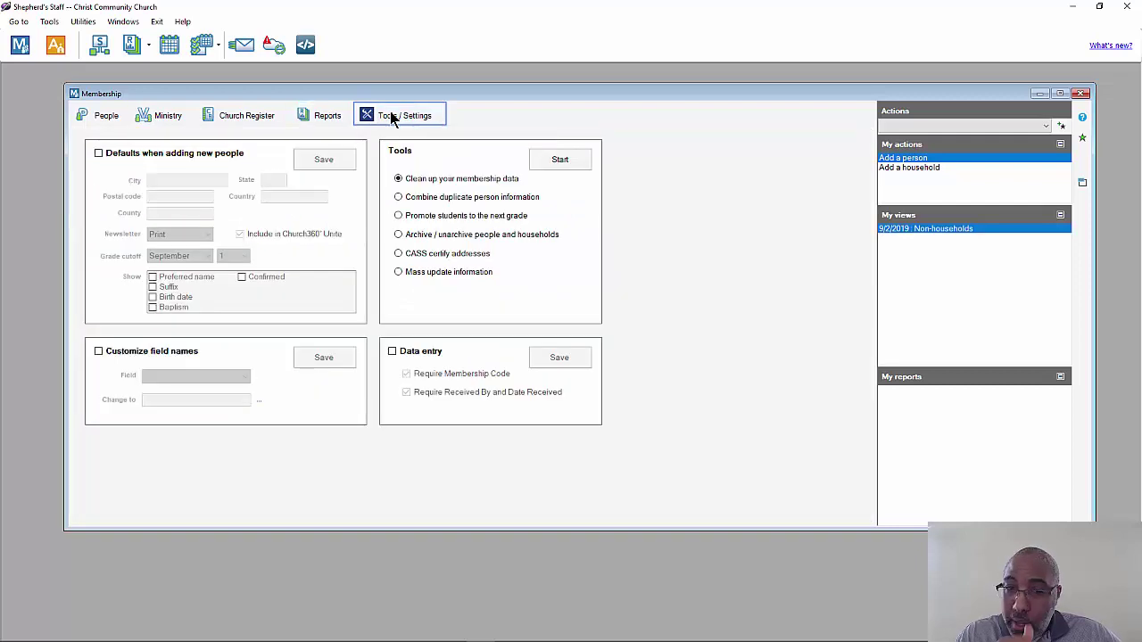
click(108, 116)
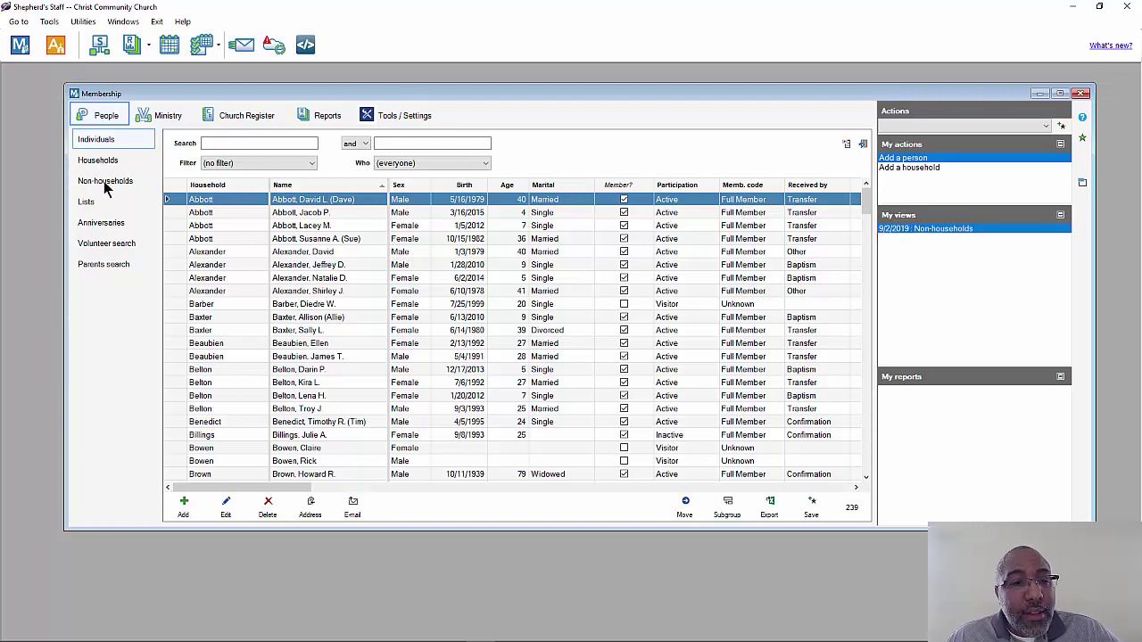
- Review the Households, Non-households and Lists views of people, including the list types offered when adding a list entry
click(103, 181)
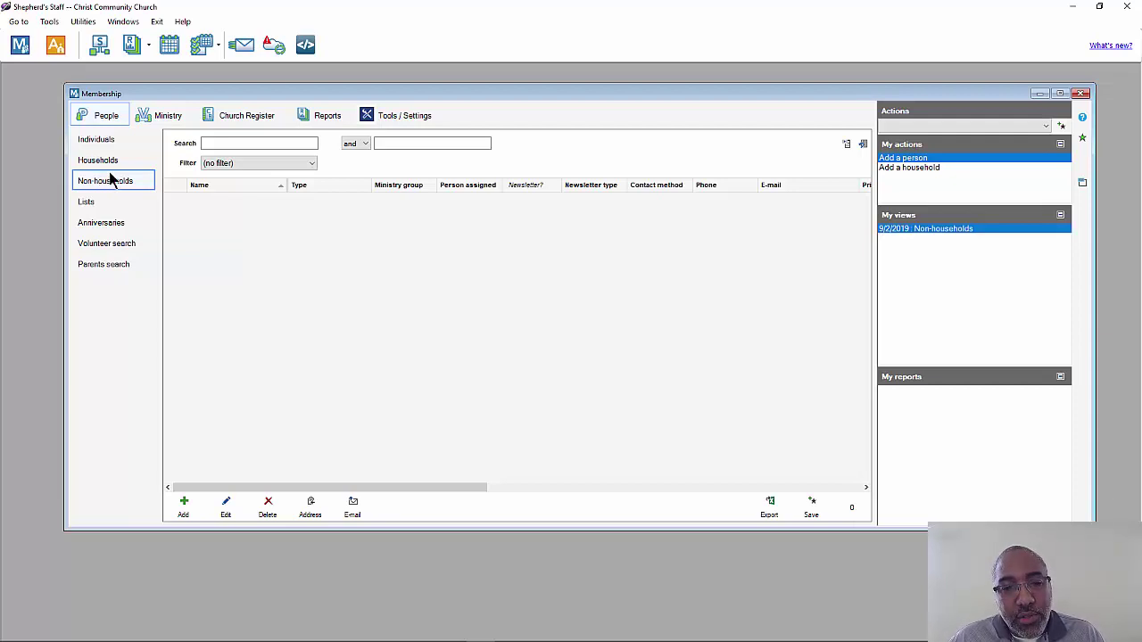
click(109, 163)
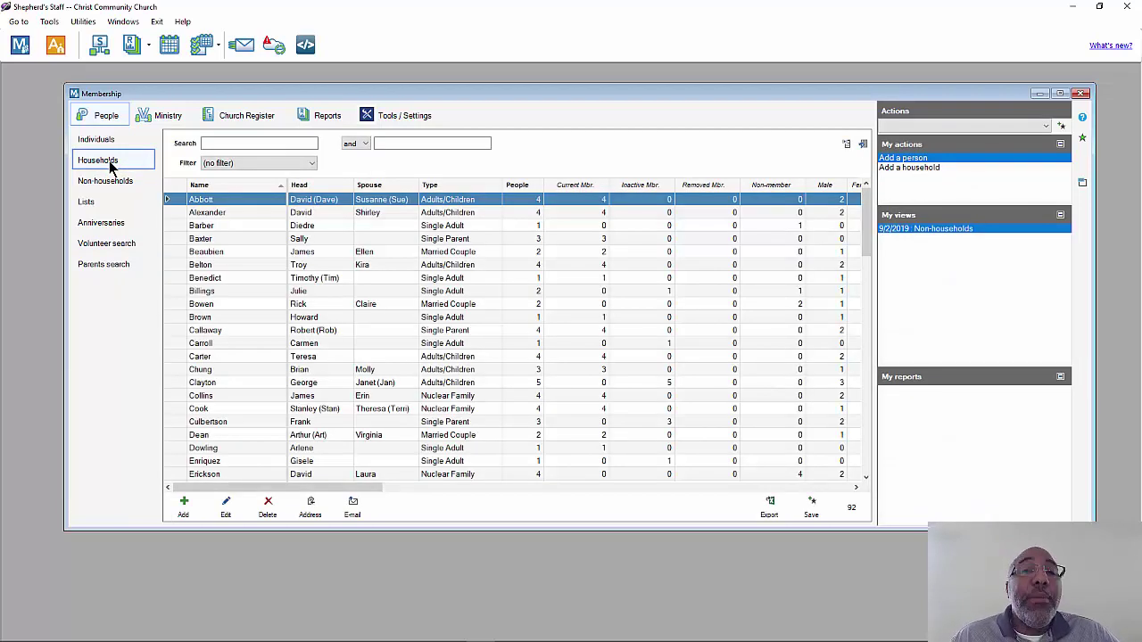
click(106, 183)
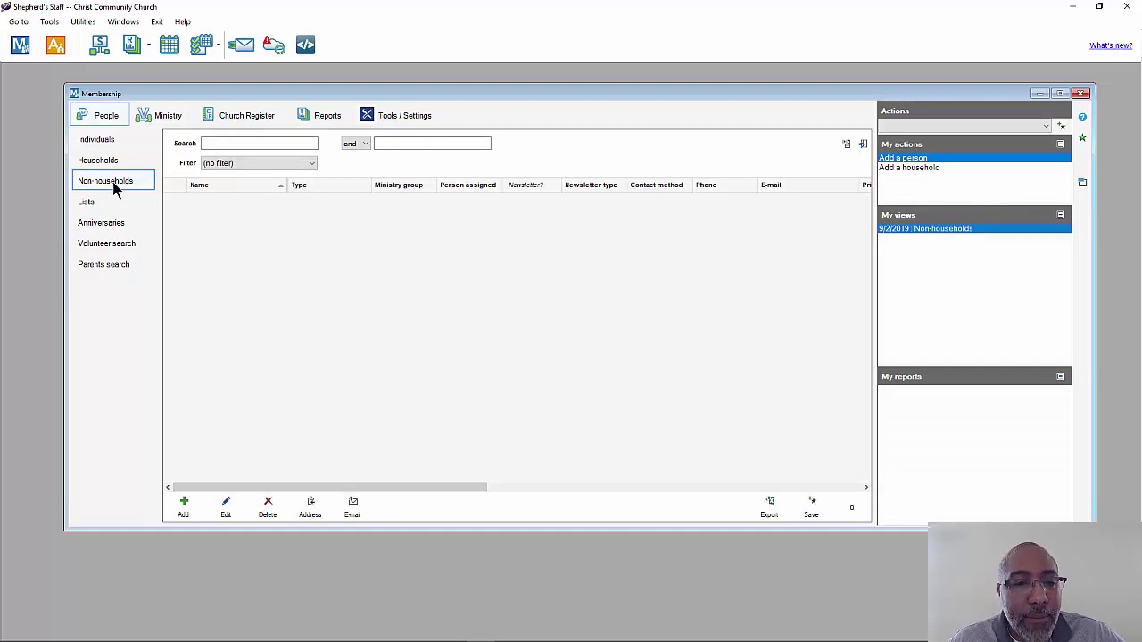
click(99, 207)
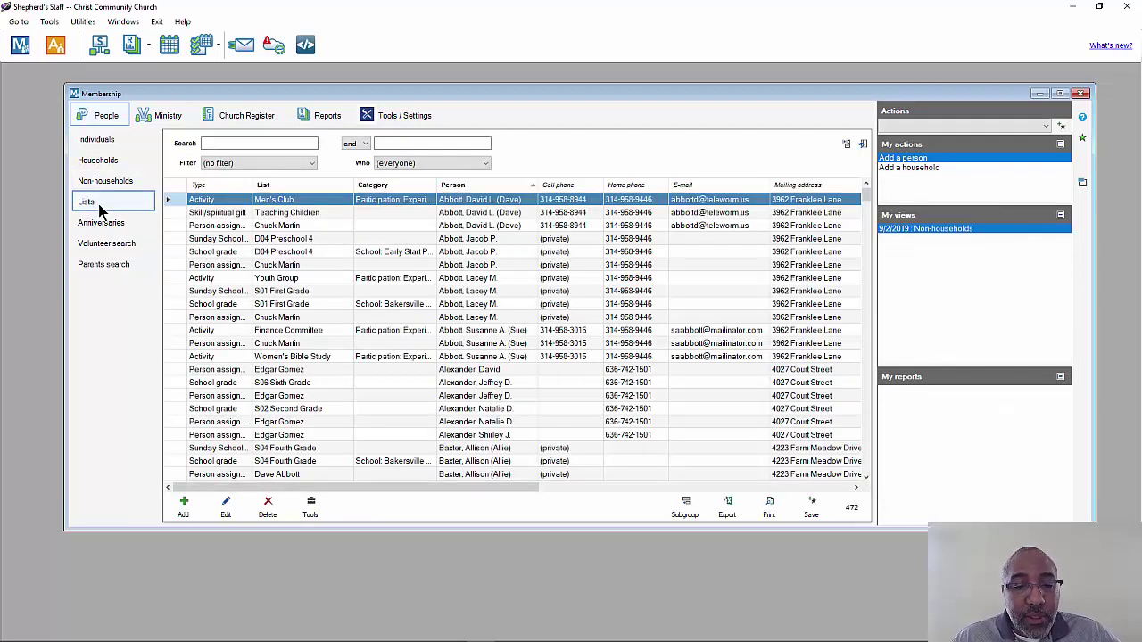
click(183, 505)
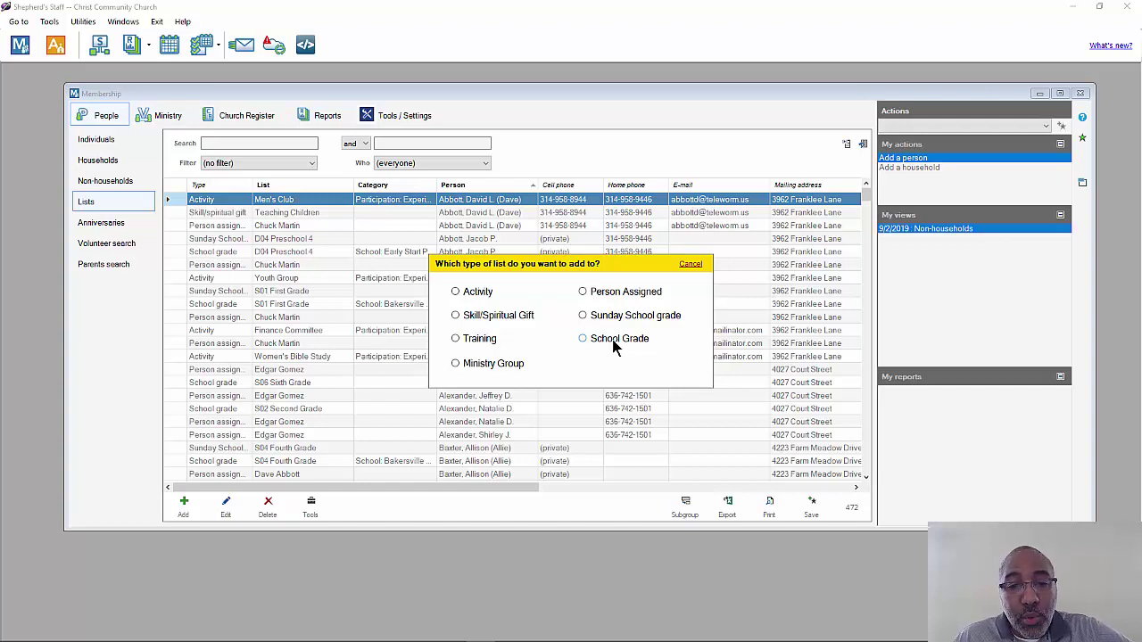
click(690, 265)
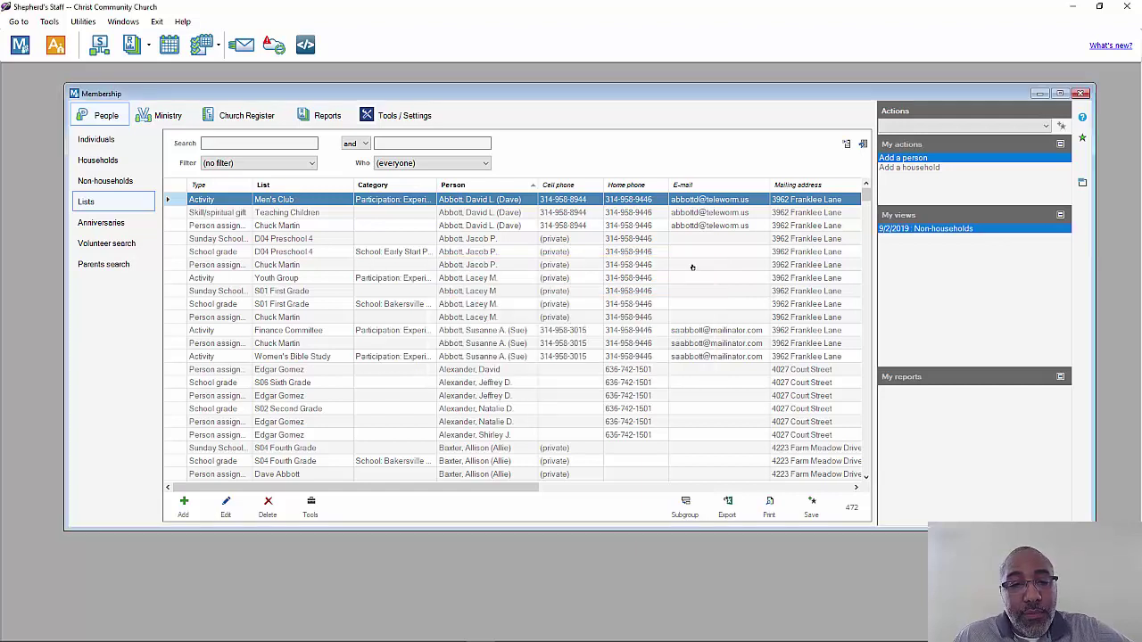
- Review the Anniversaries, Volunteer search and Parents search views, and return to the list of individuals
click(111, 224)
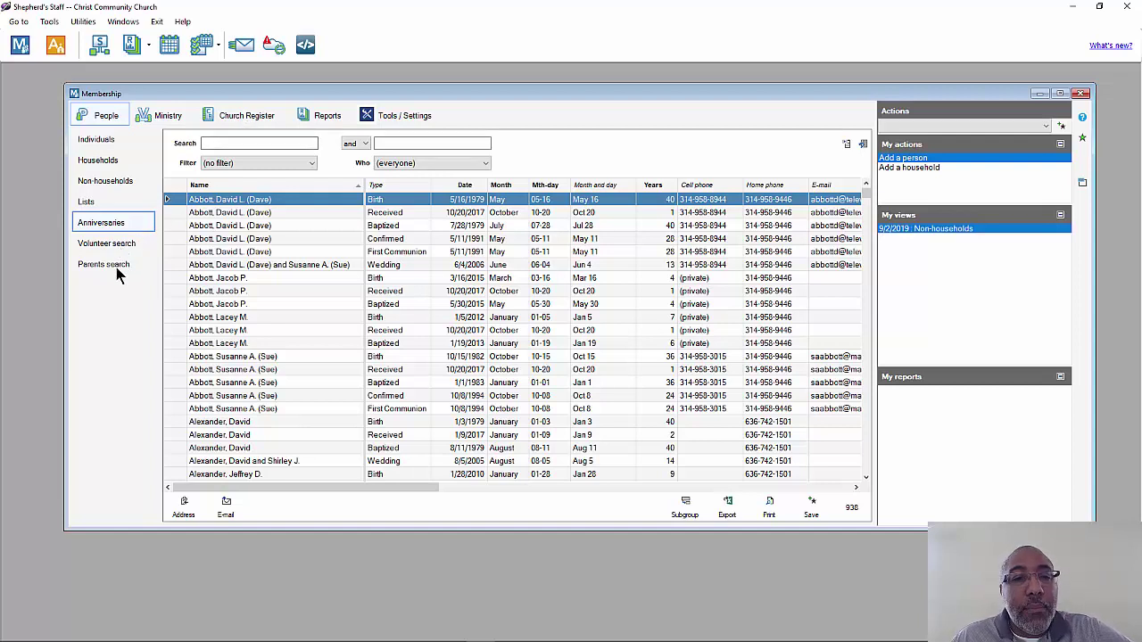
click(116, 243)
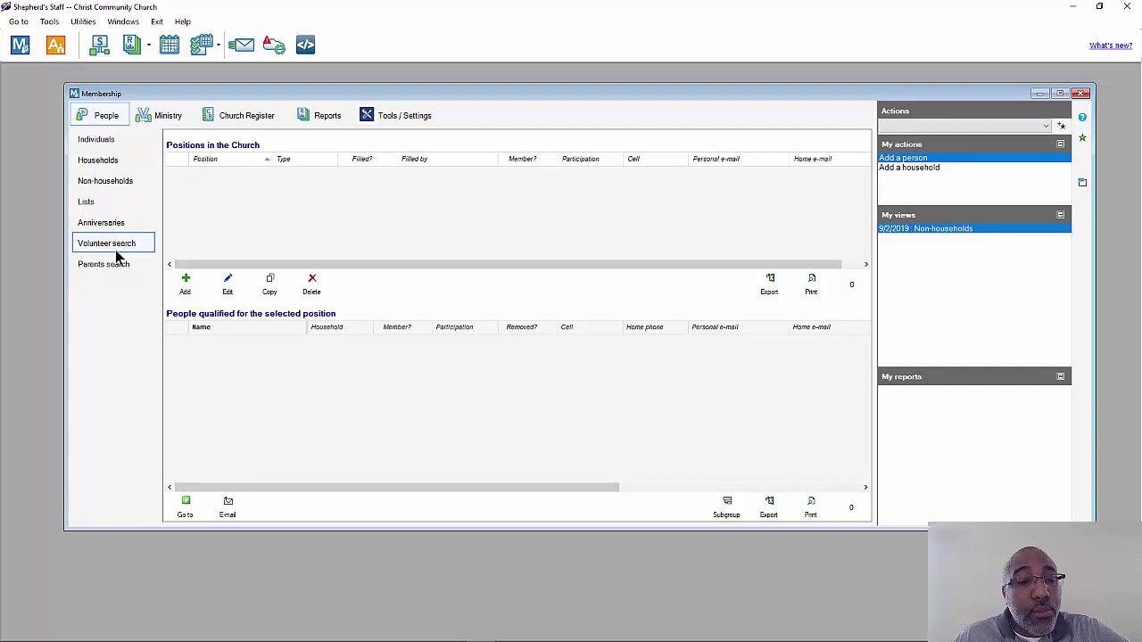
click(119, 272)
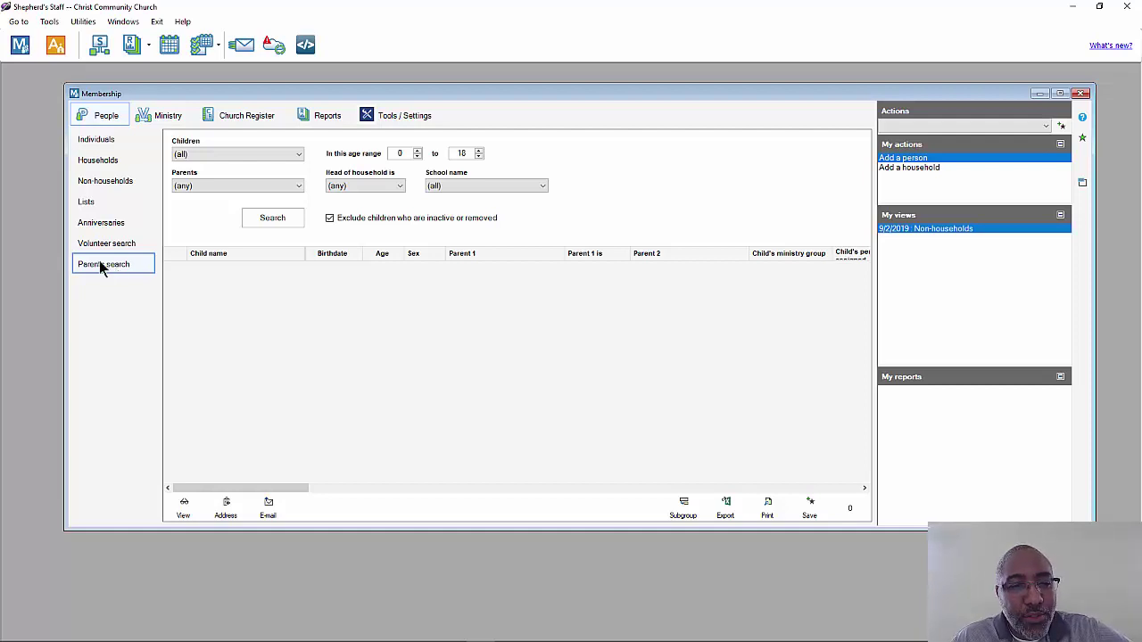
click(101, 141)
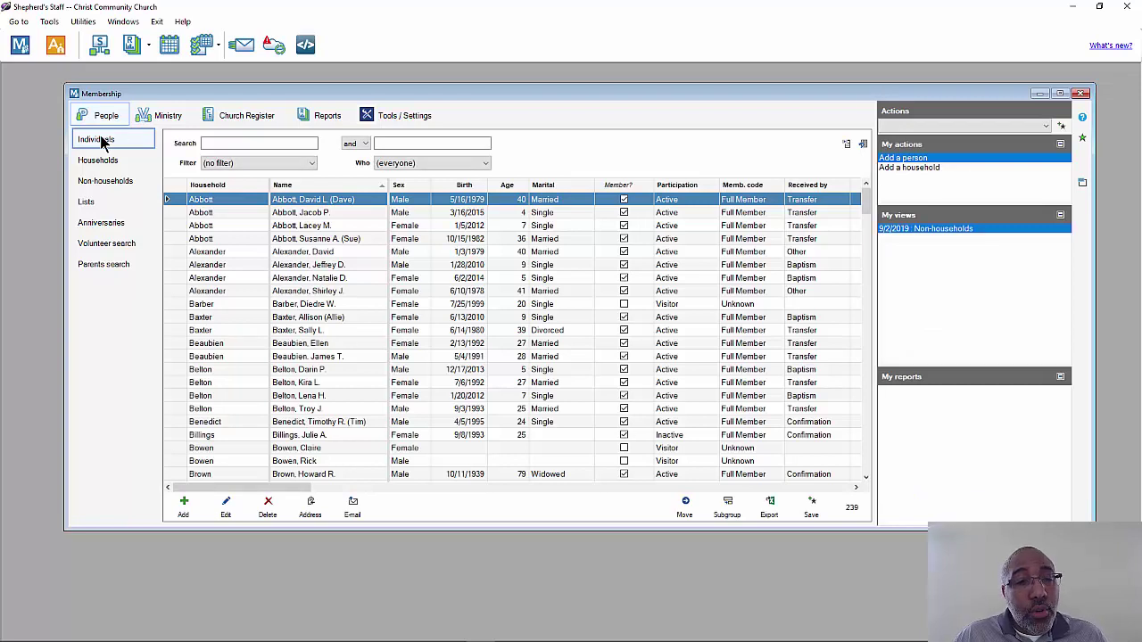
- Search the individuals for the exact term "=Married"
click(239, 144)
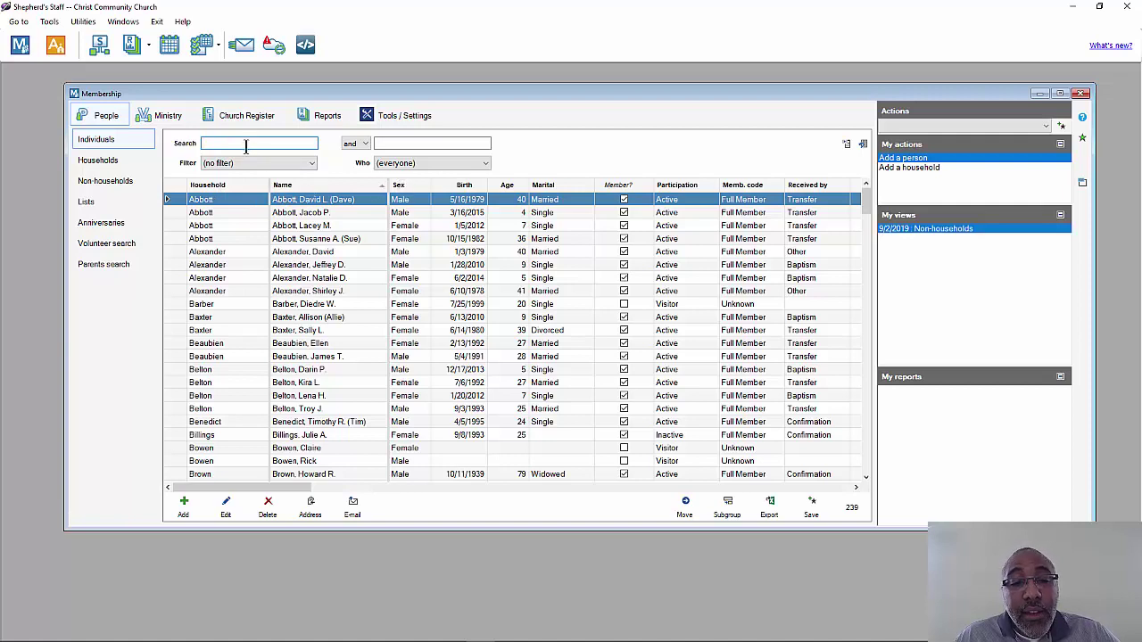
click(406, 142)
click(296, 143)
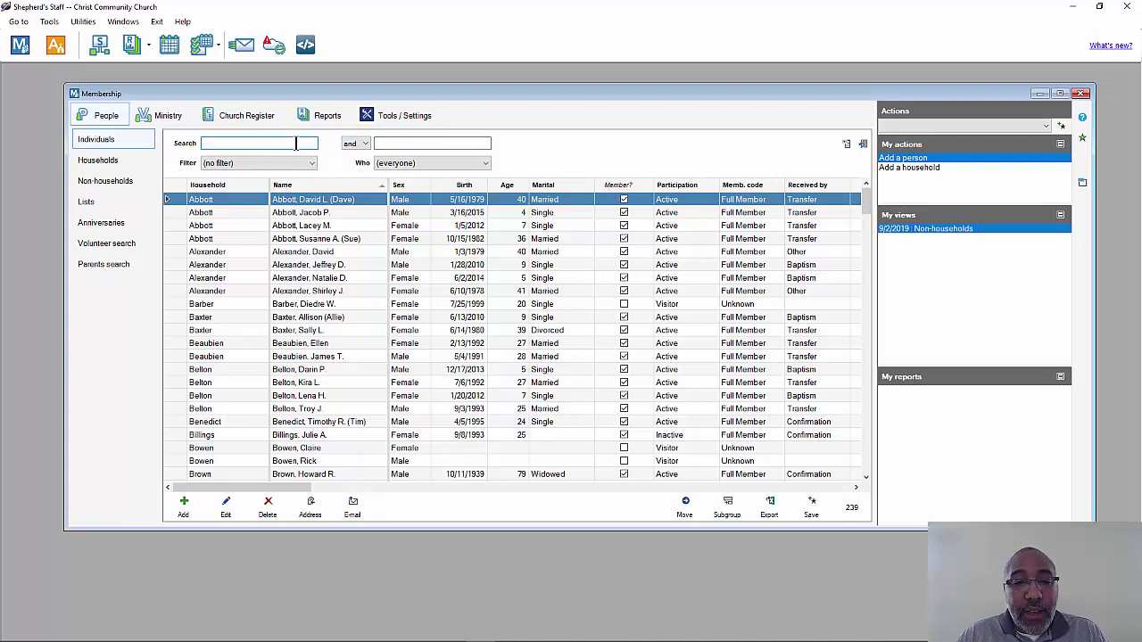
text(Married)
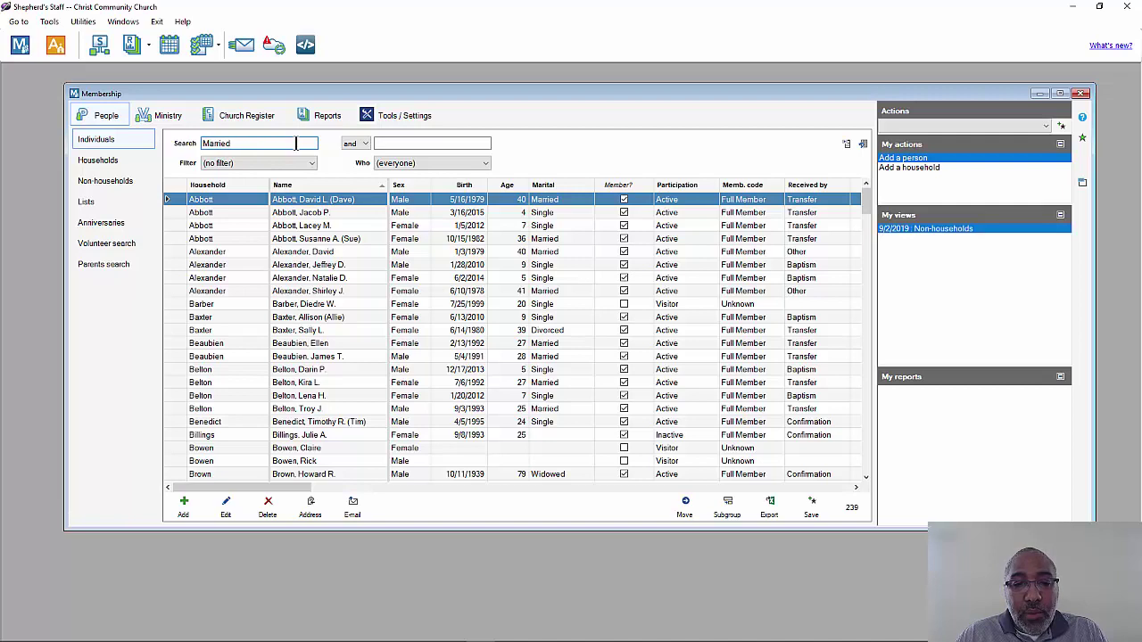
key(Home)
text(-)
key(Return)
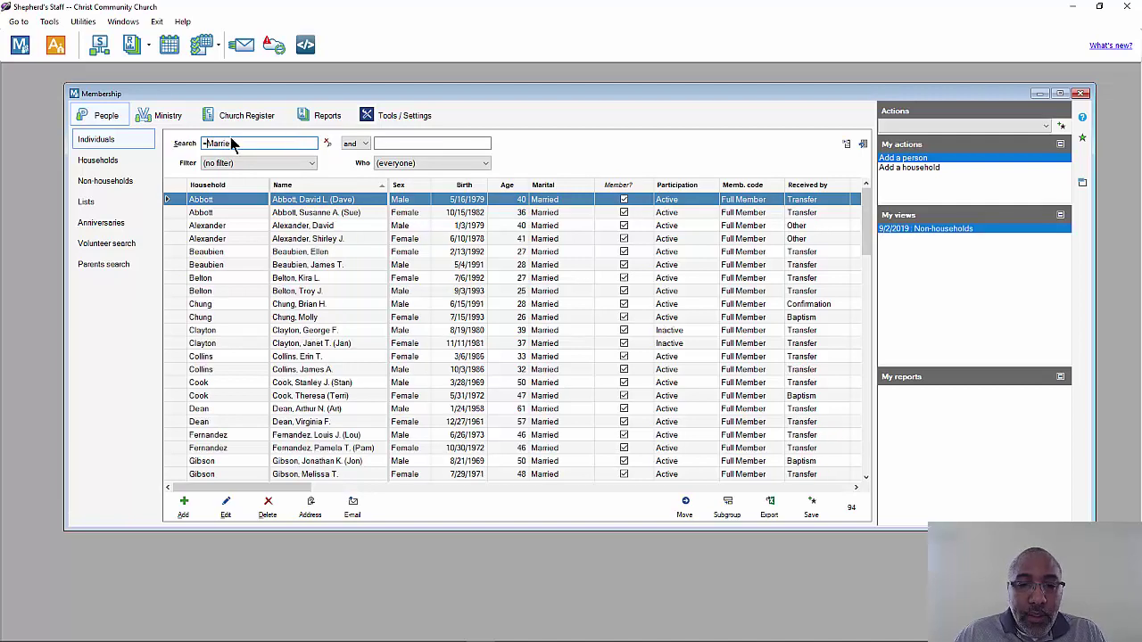
- Narrow the search for married individuals with the second criterion ">40"
click(437, 145)
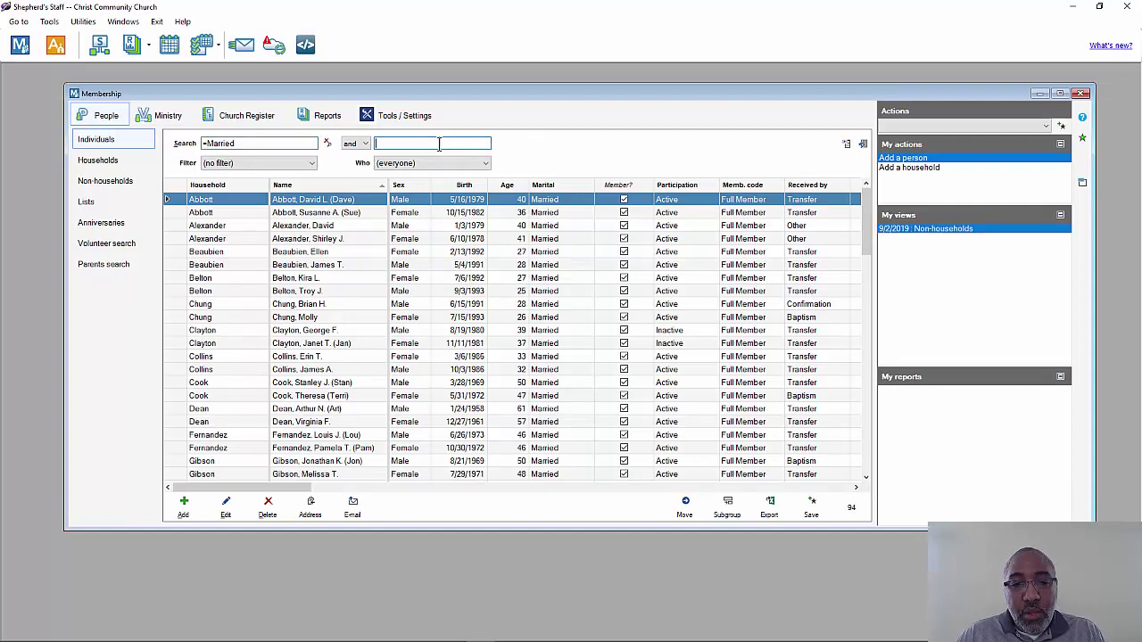
text(>40)
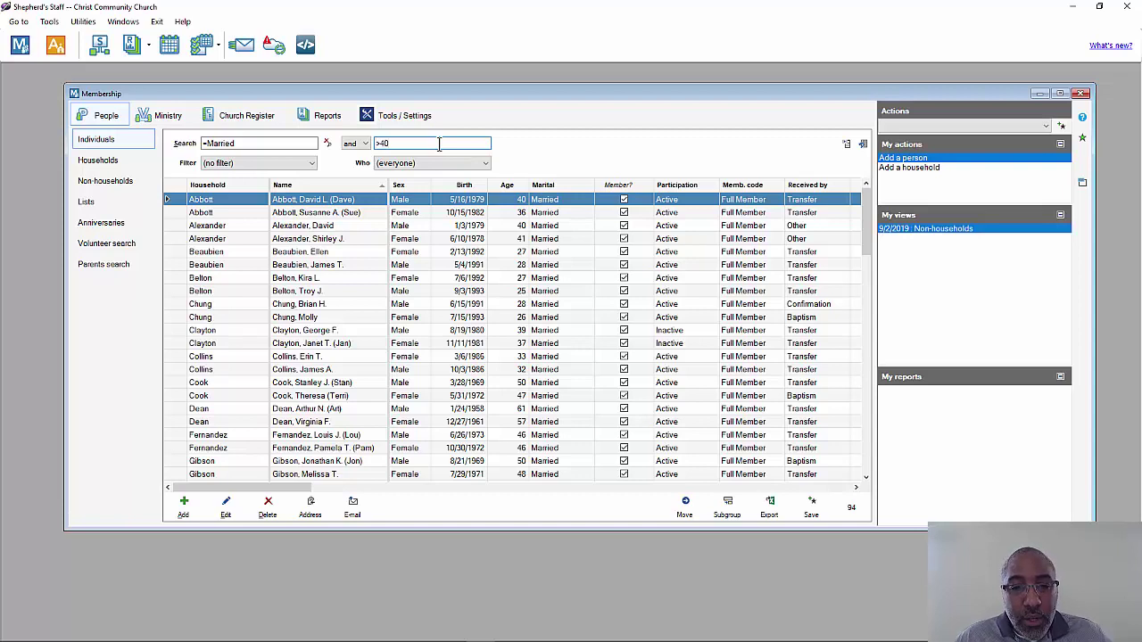
key(Return)
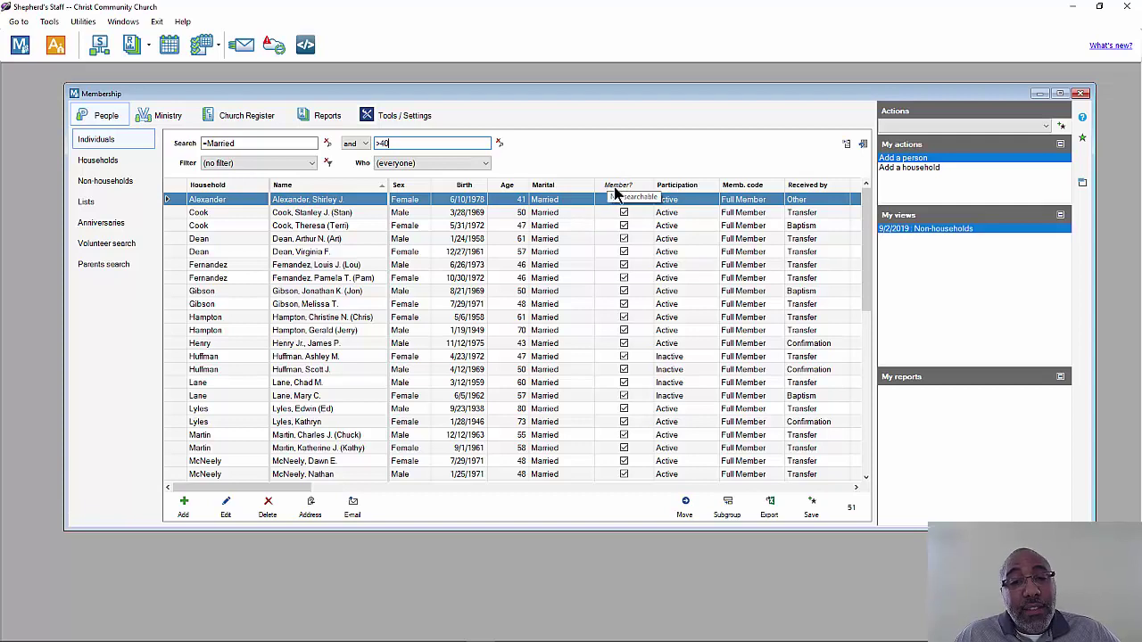
- Filter the search results to Confirmed people and limit who is listed to Current members
click(312, 164)
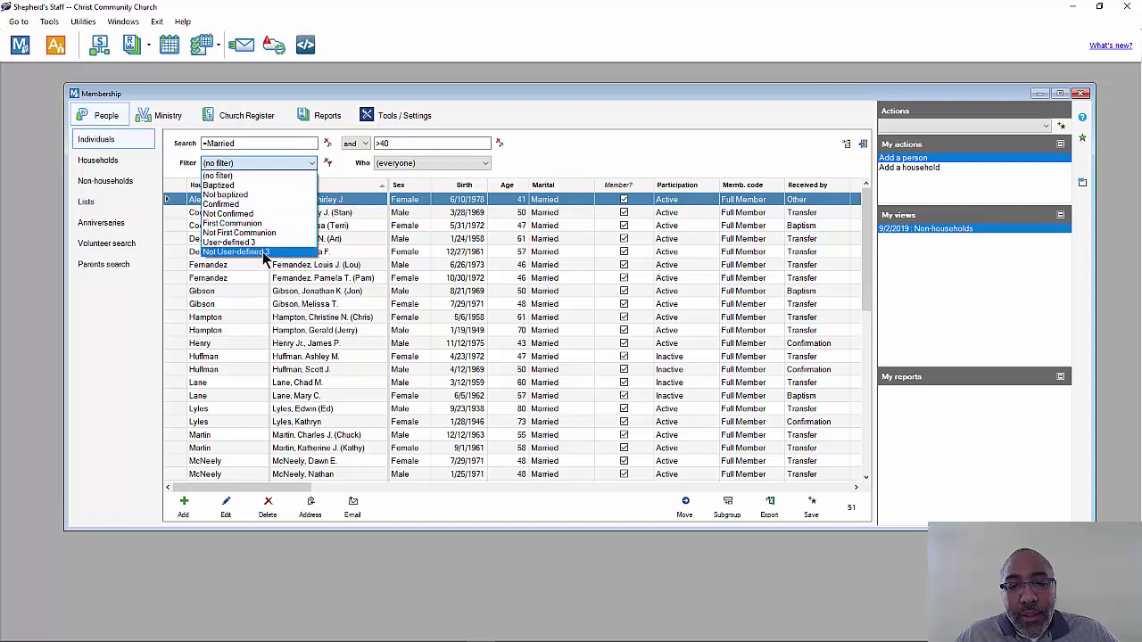
click(266, 206)
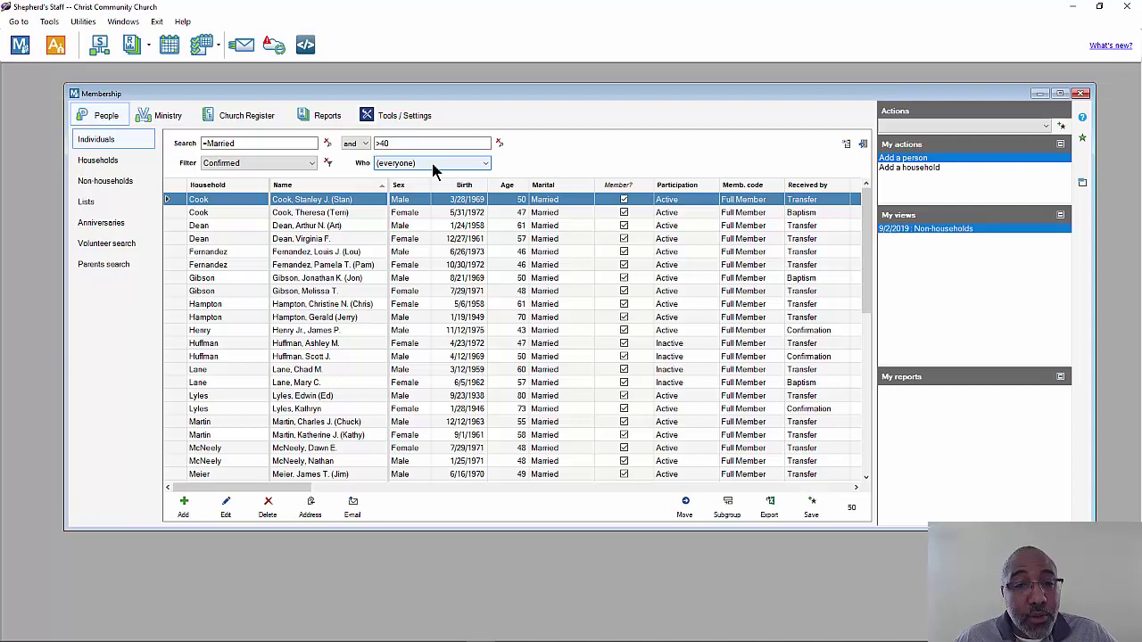
click(436, 168)
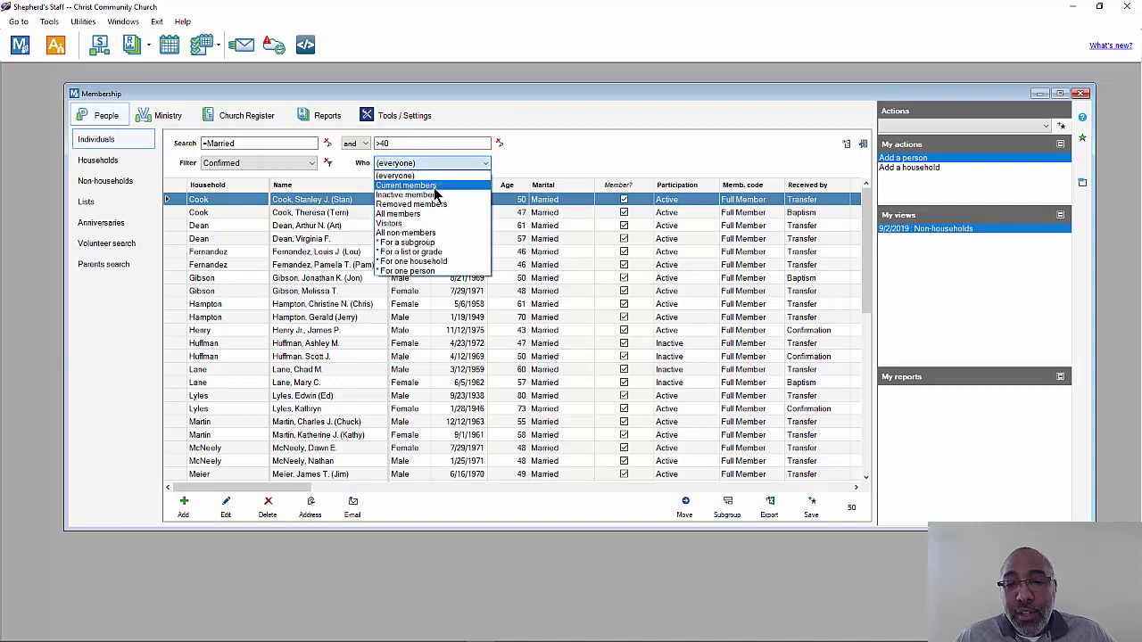
click(435, 187)
- Remove the Confirmed filter from the individuals search and review the choices for who is listed, keeping Current members
click(295, 168)
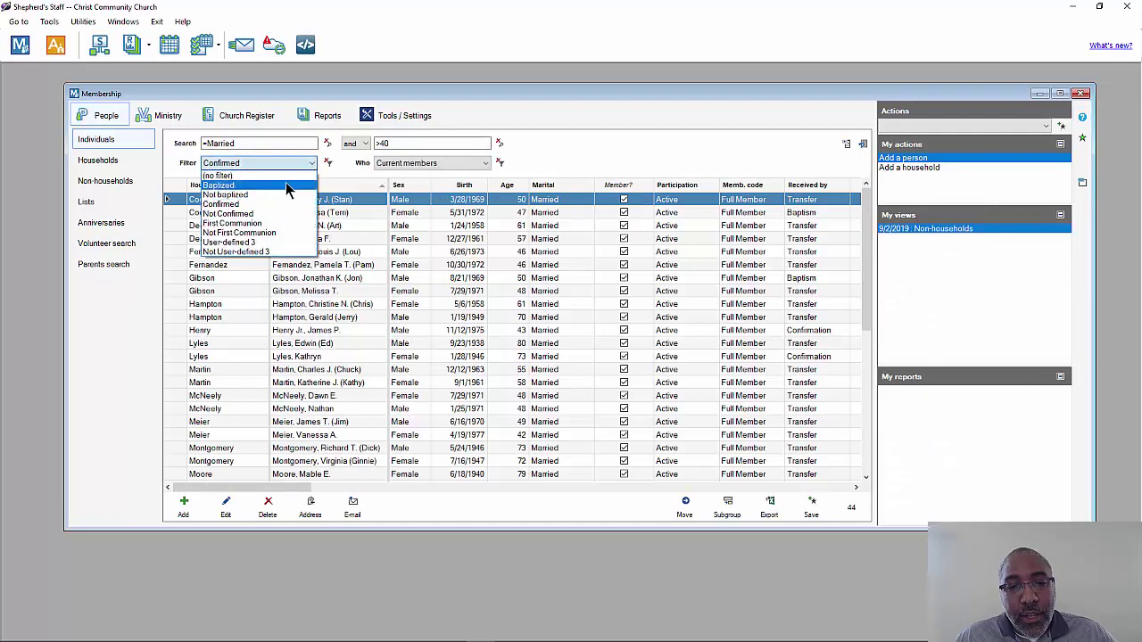
click(279, 176)
click(430, 164)
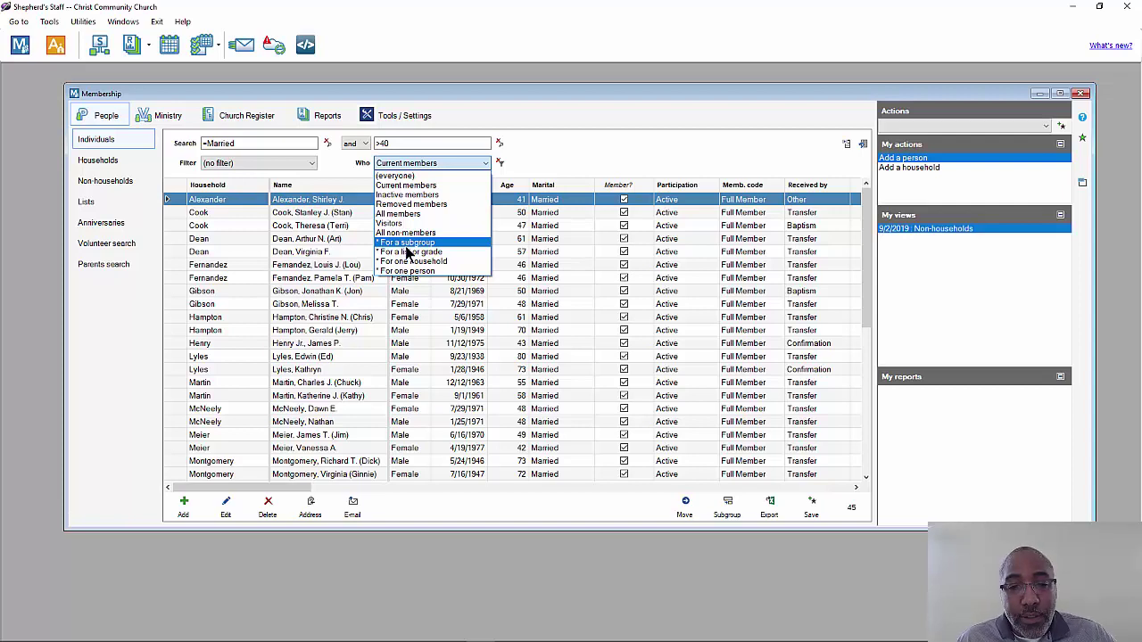
click(571, 160)
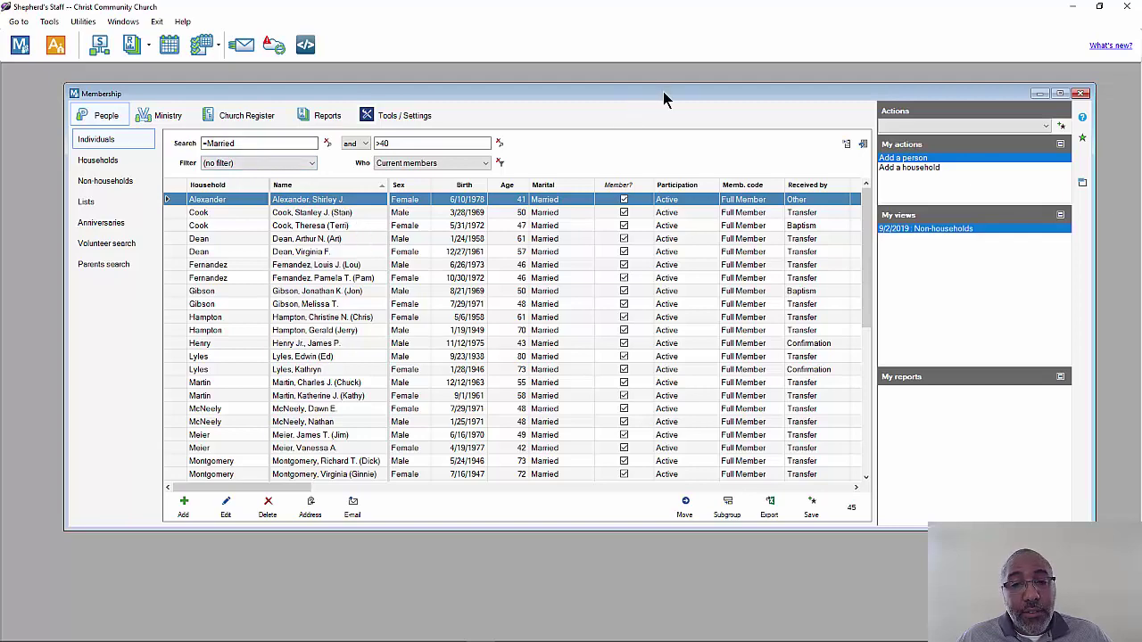
drag(663, 92, 672, 93)
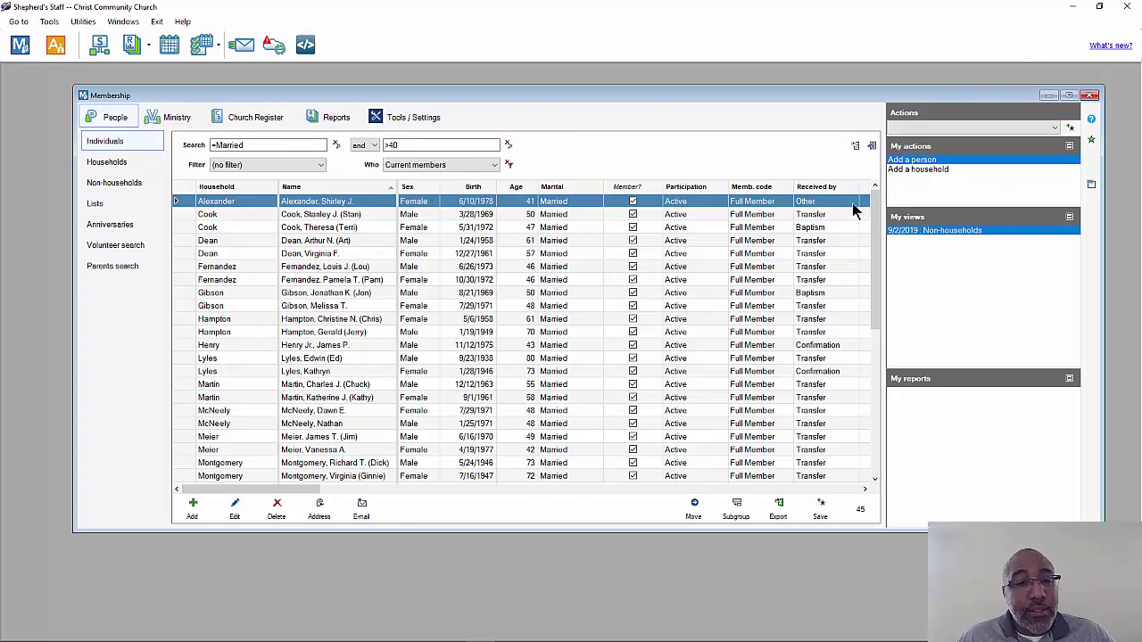
- Look at the planned touchpoints in Ministry, view the touchpoint types offered for a new entry, and cancel adding one
click(178, 121)
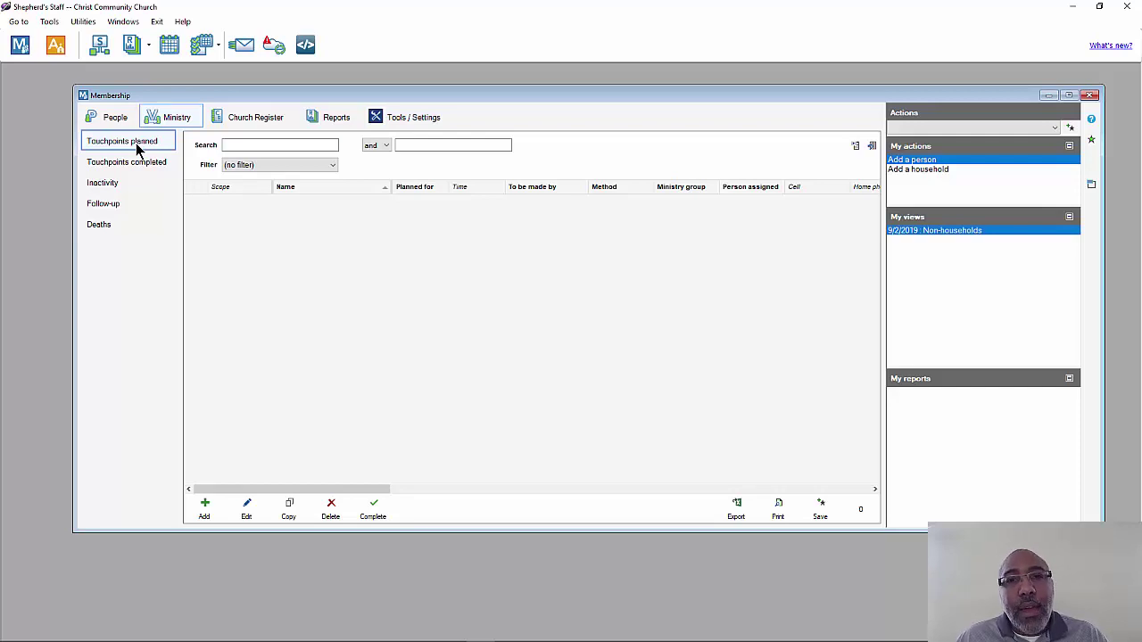
click(207, 510)
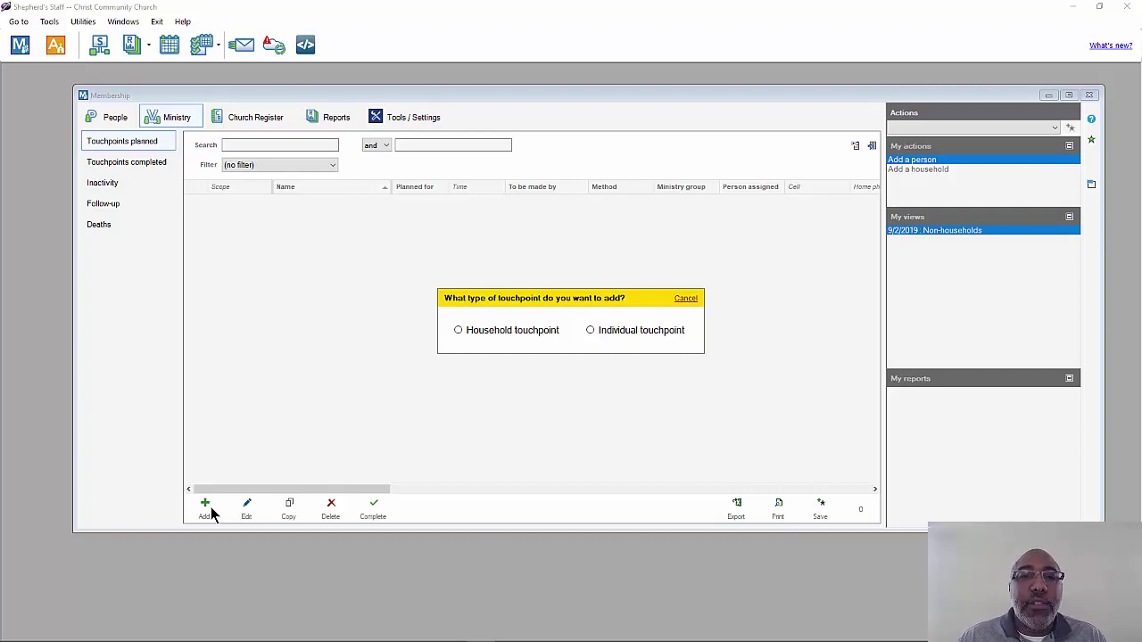
click(696, 302)
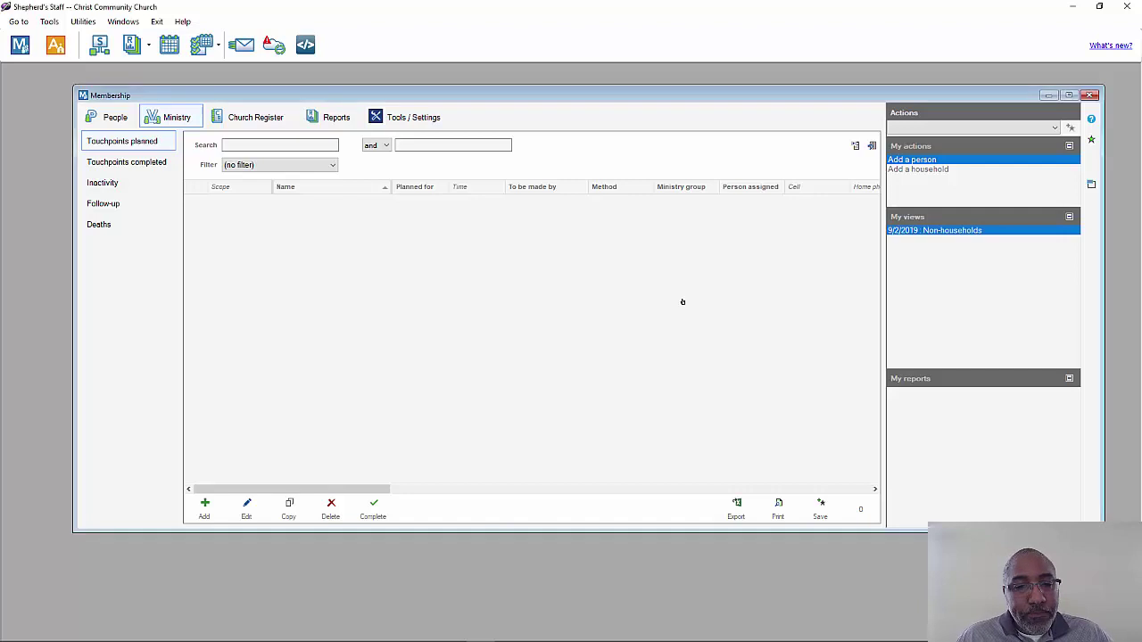
- Review the Inactivity, Follow-up and Deaths views in Ministry, and the Weddings and Baptisms records in the Church Register
click(125, 184)
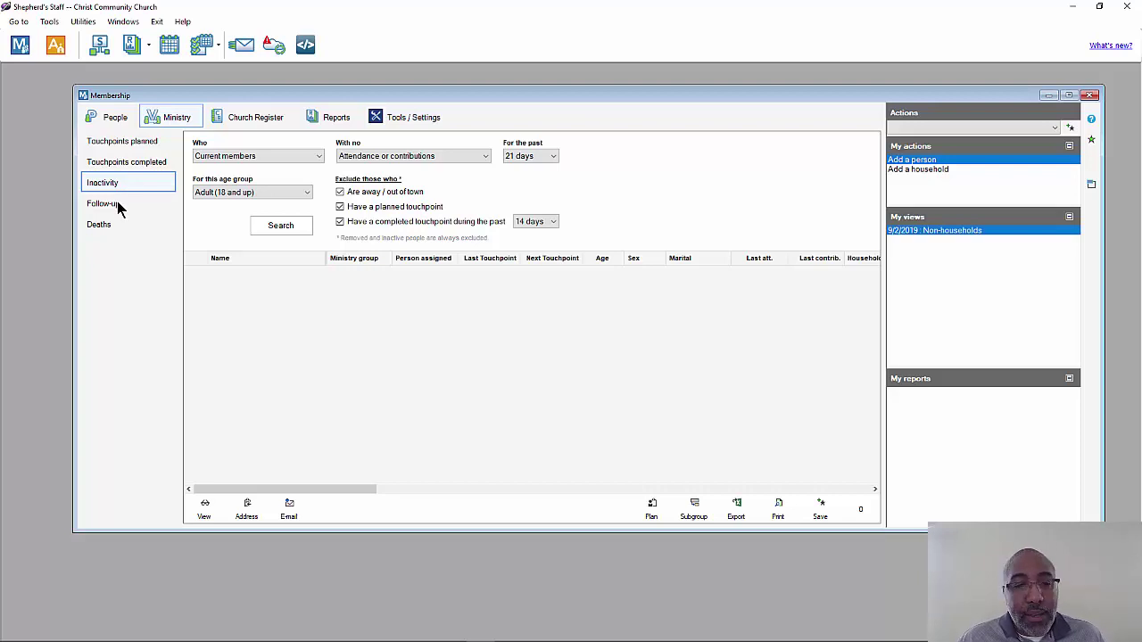
click(117, 206)
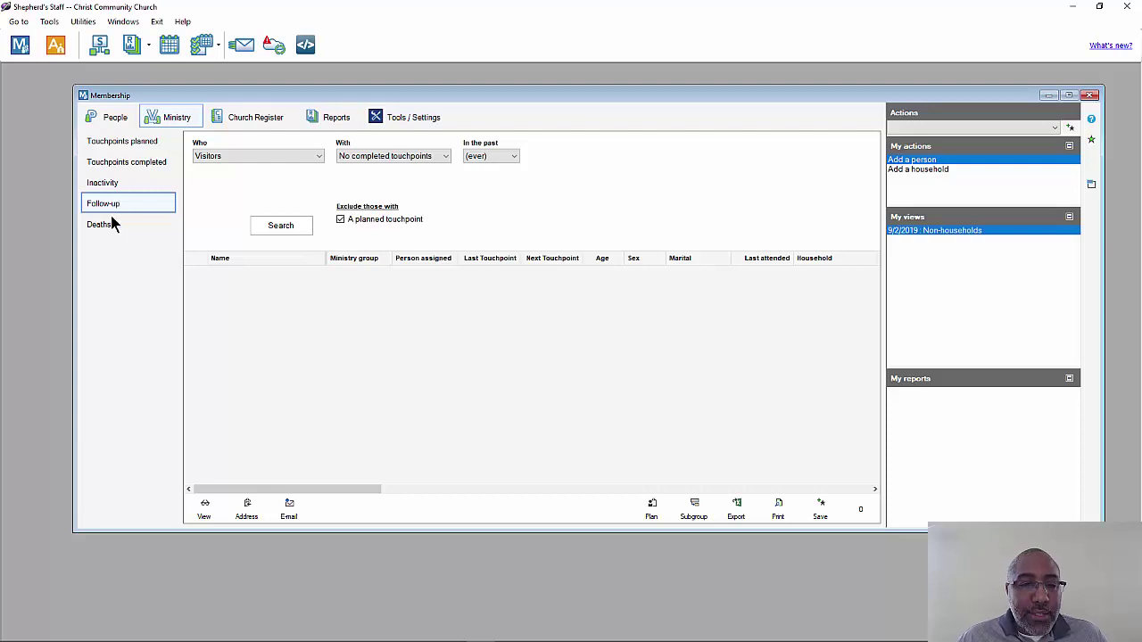
click(106, 231)
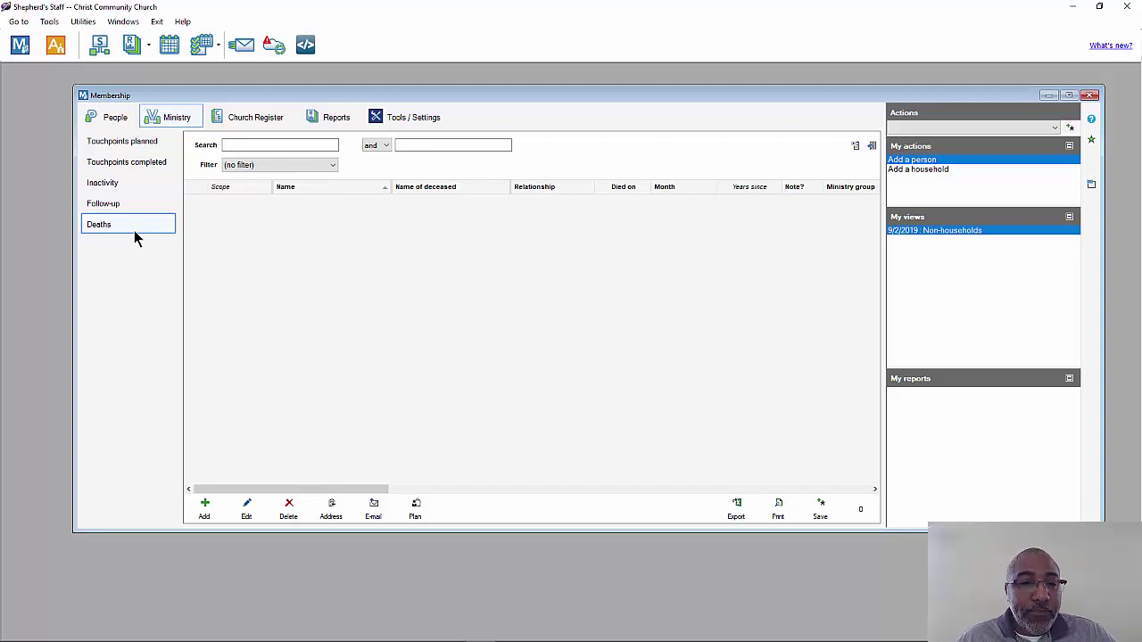
click(264, 117)
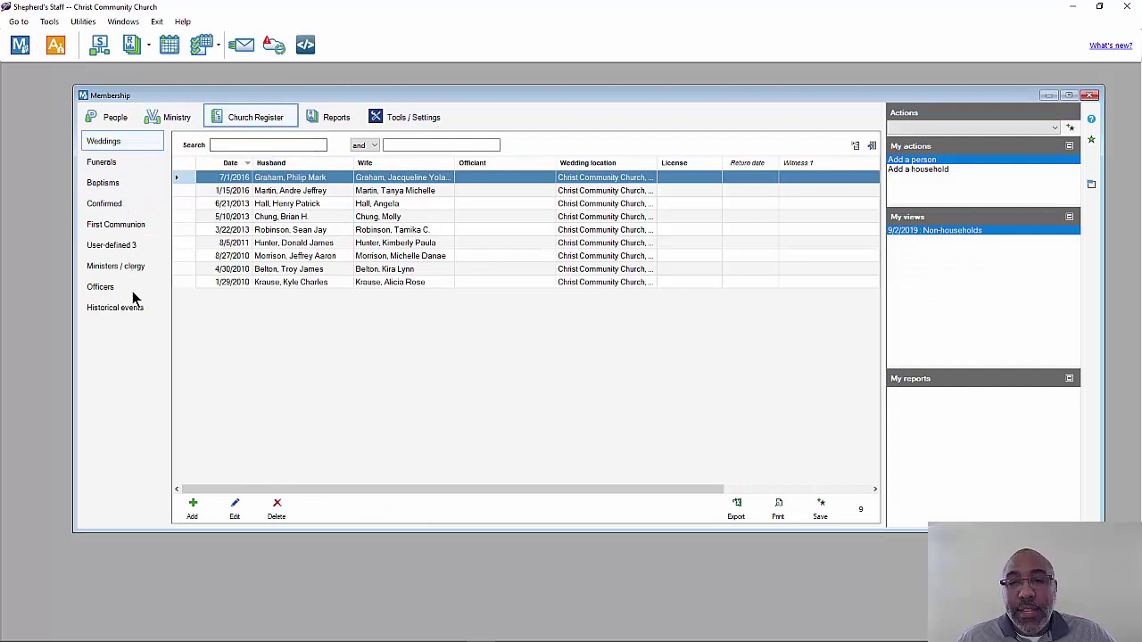
click(113, 184)
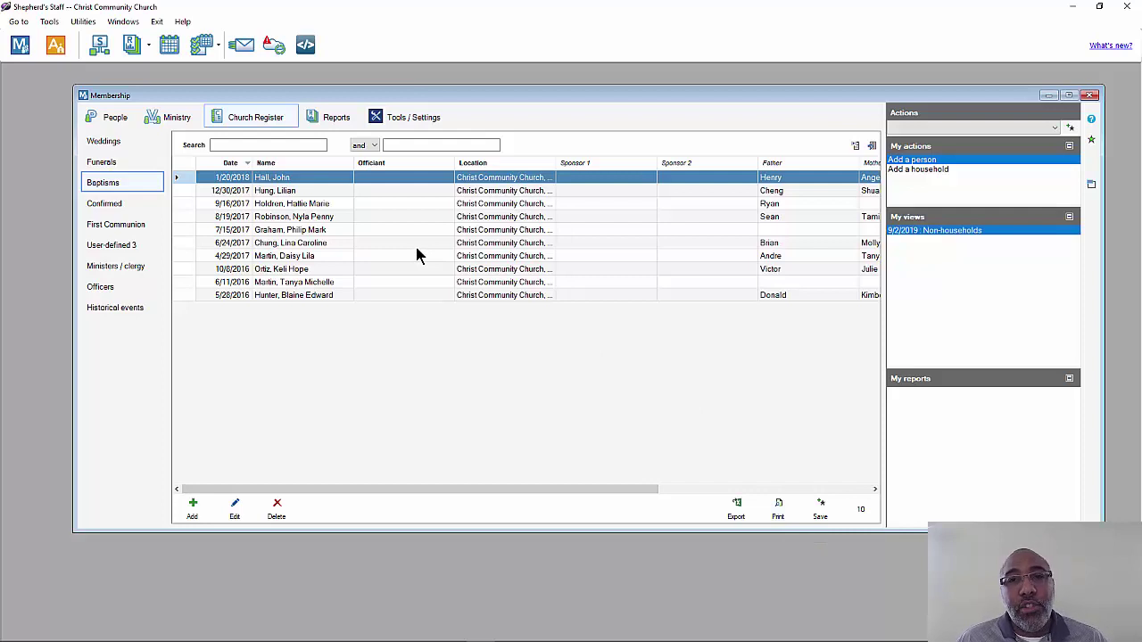
- Browse the membership reports from Church Directory Export to Church Statistics, and return to Church Directory by Household
click(336, 118)
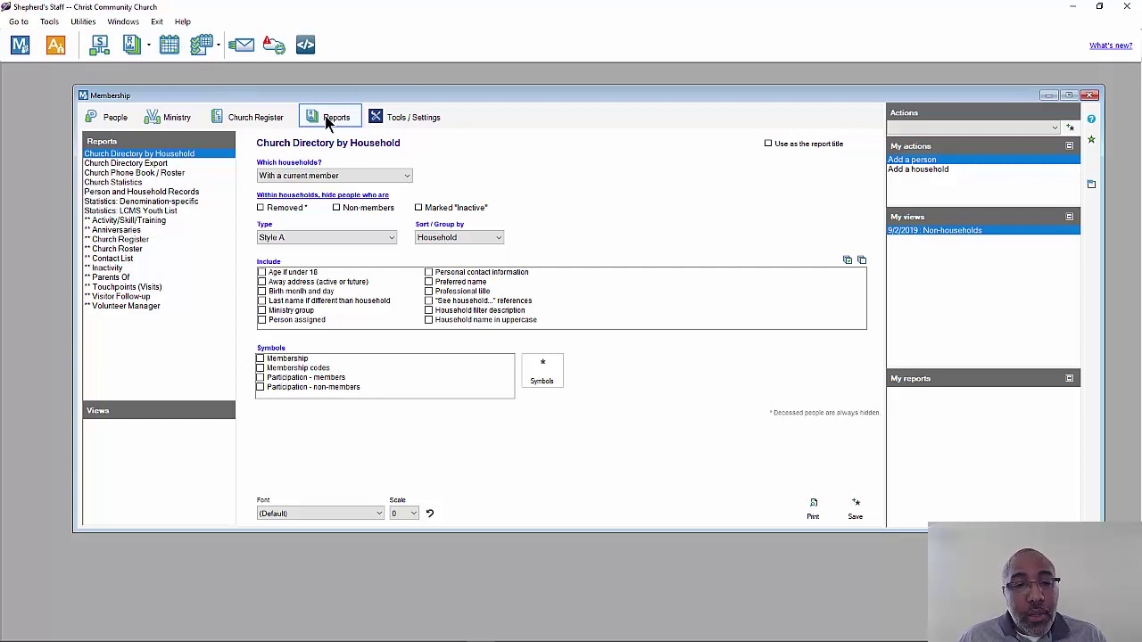
click(159, 164)
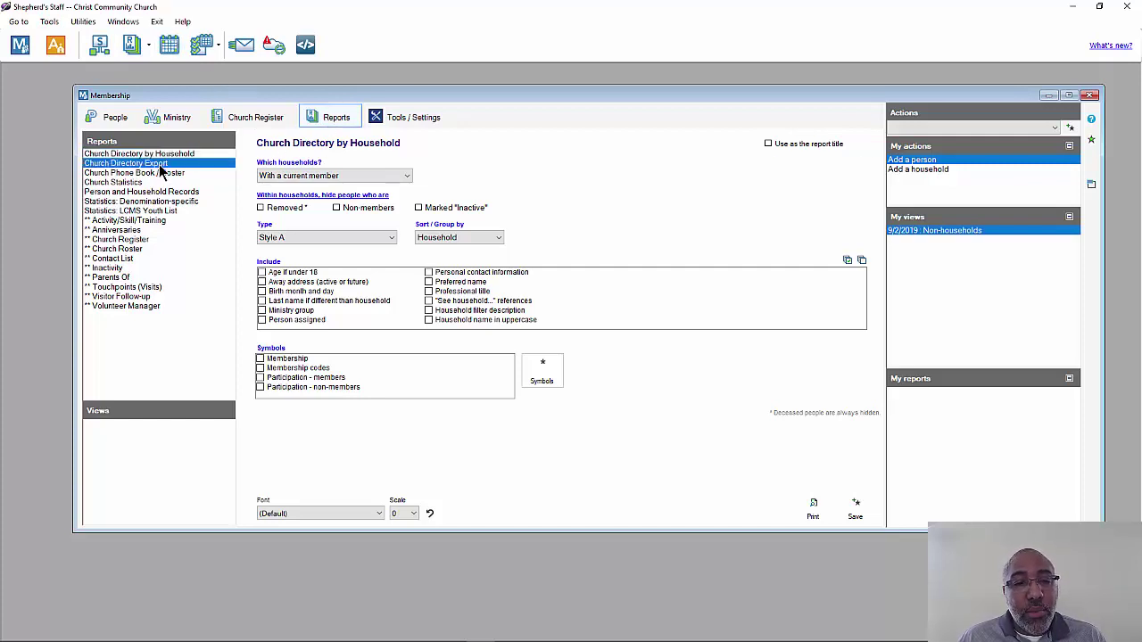
click(156, 173)
click(146, 182)
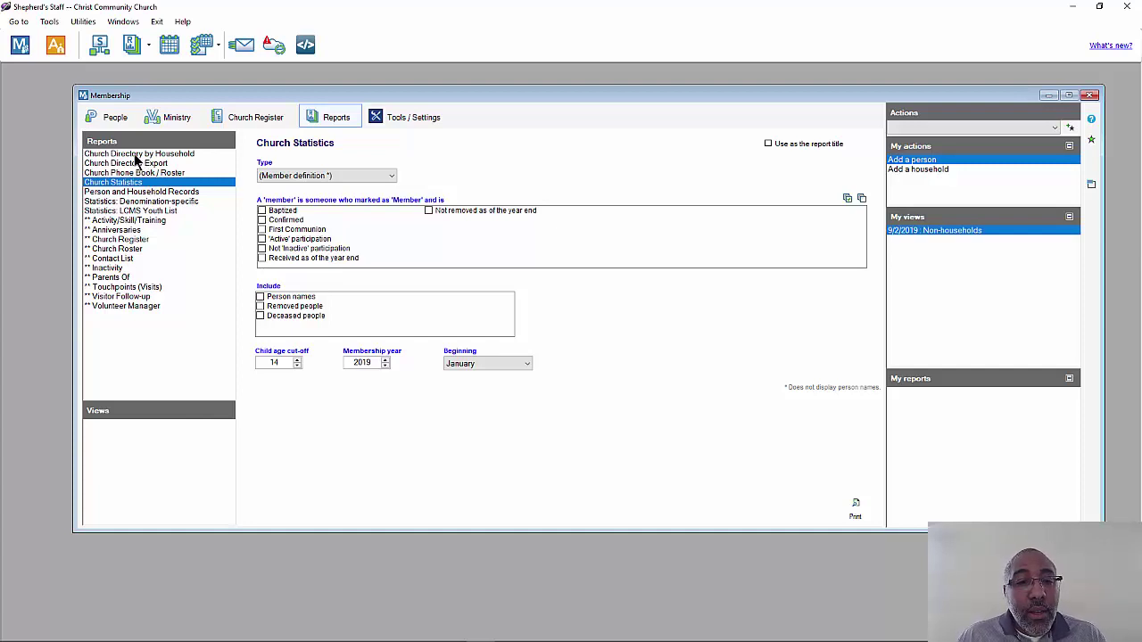
click(135, 155)
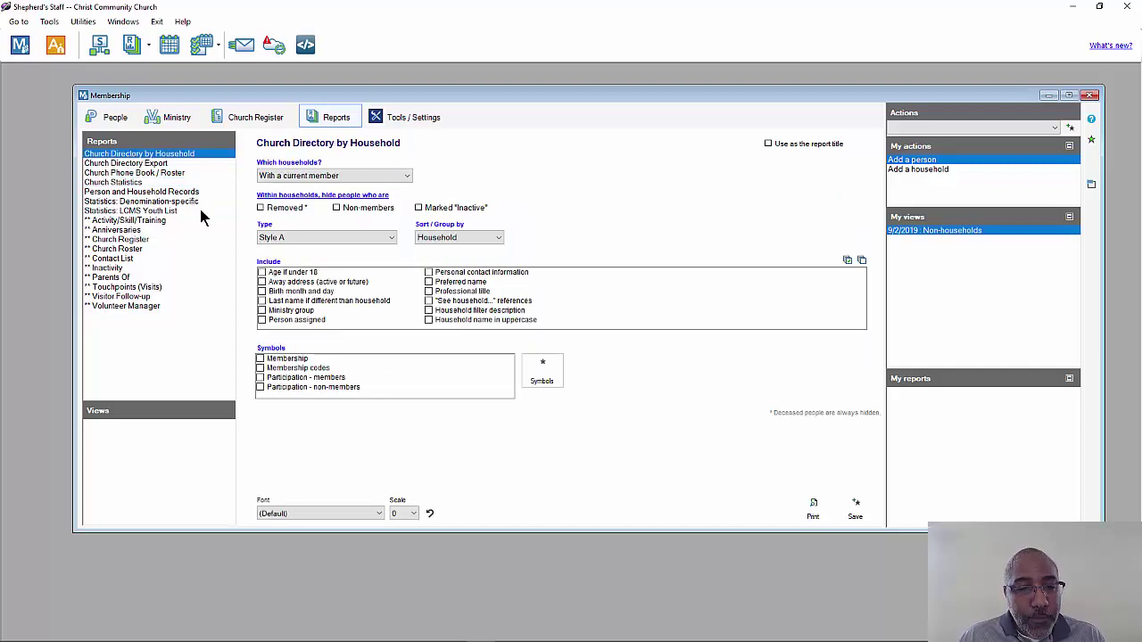
- Follow the Activity/Skill/Training report to its Lists location, view the list types available for adding, and cancel
click(121, 219)
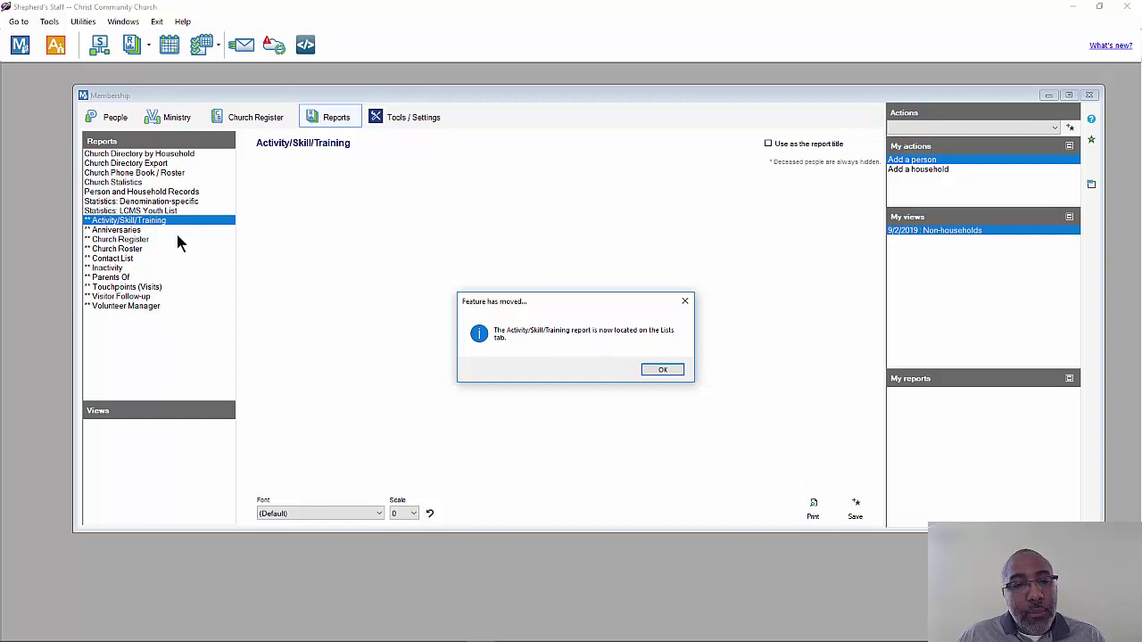
click(662, 371)
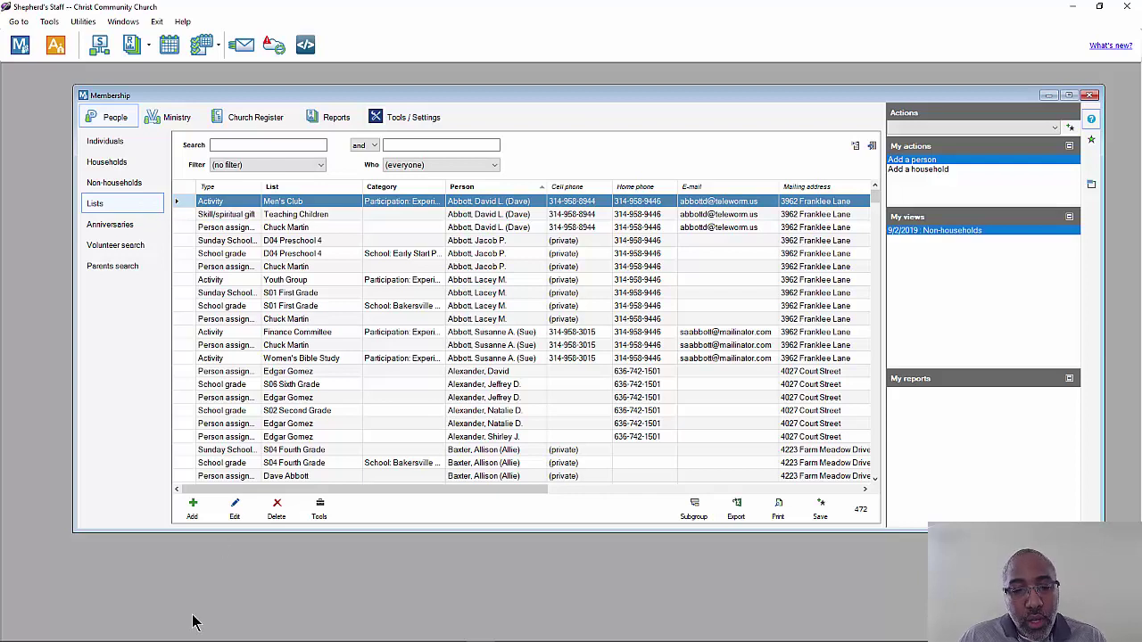
click(193, 512)
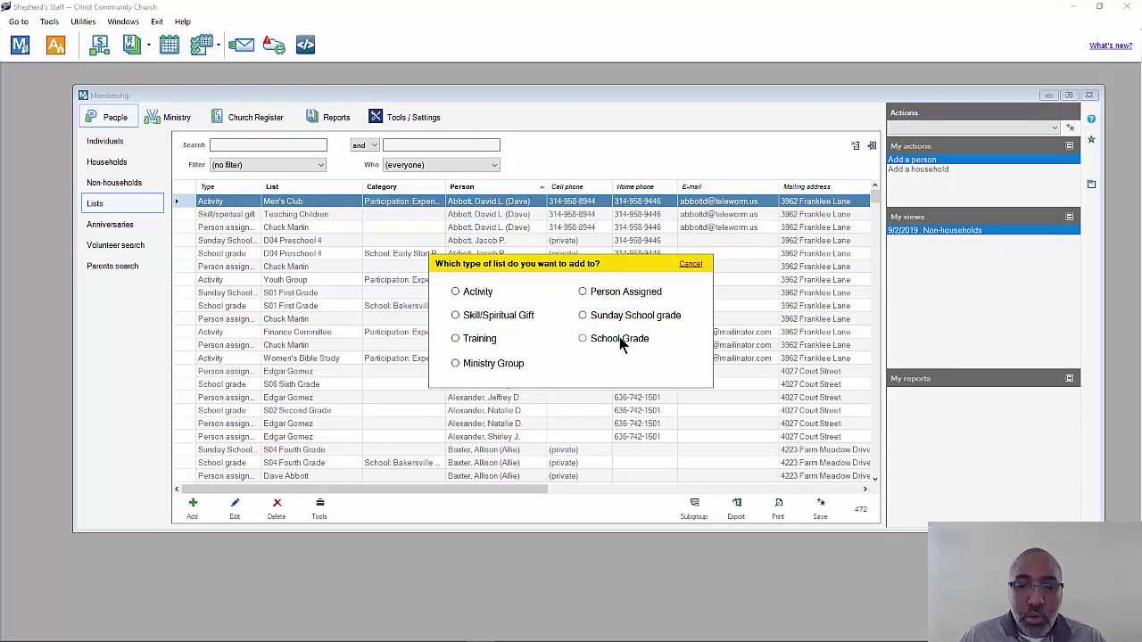
click(690, 264)
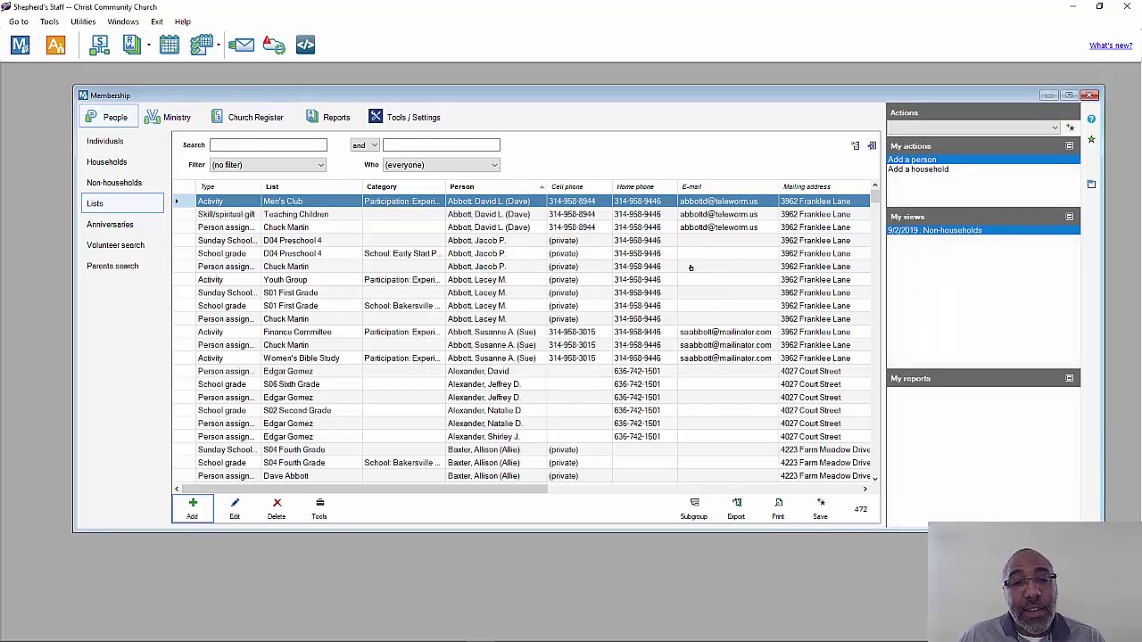
- Revisit the reports and display the Tools / Settings options of the Membership module
click(330, 119)
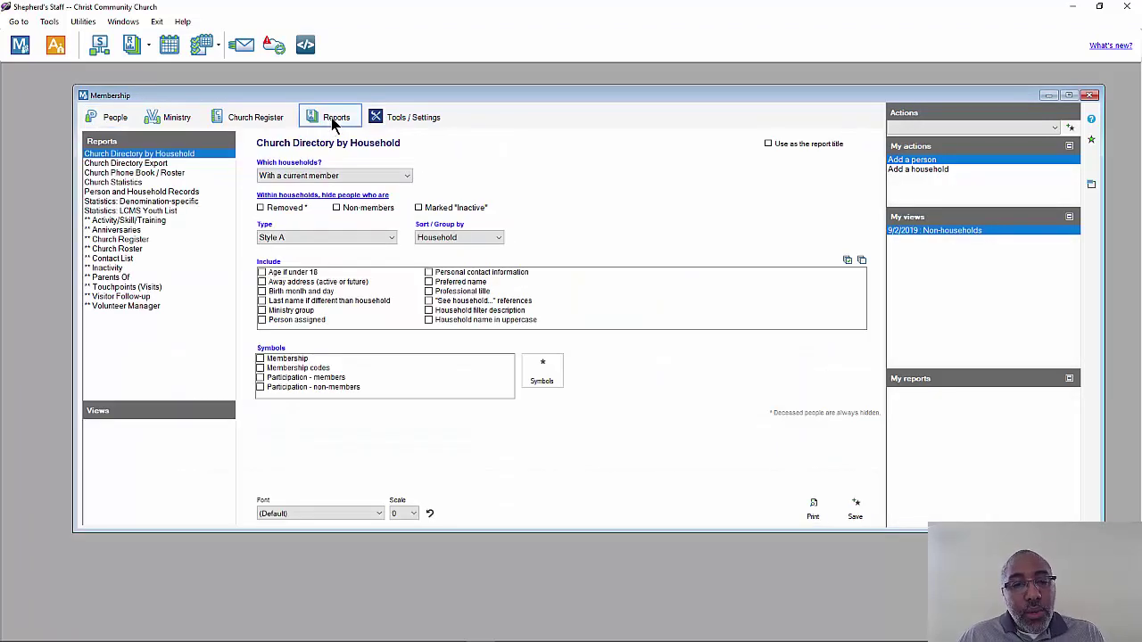
click(406, 118)
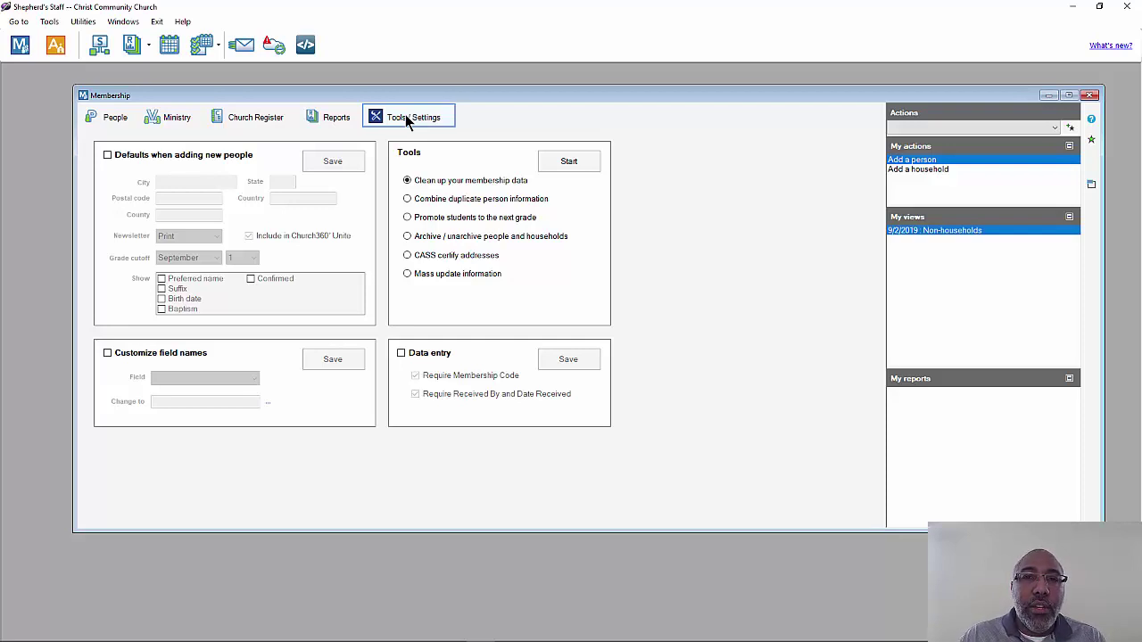
mouse_move(492, 98)
mouse_down()
mouse_move(534, 110)
mouse_move(501, 112)
mouse_up()
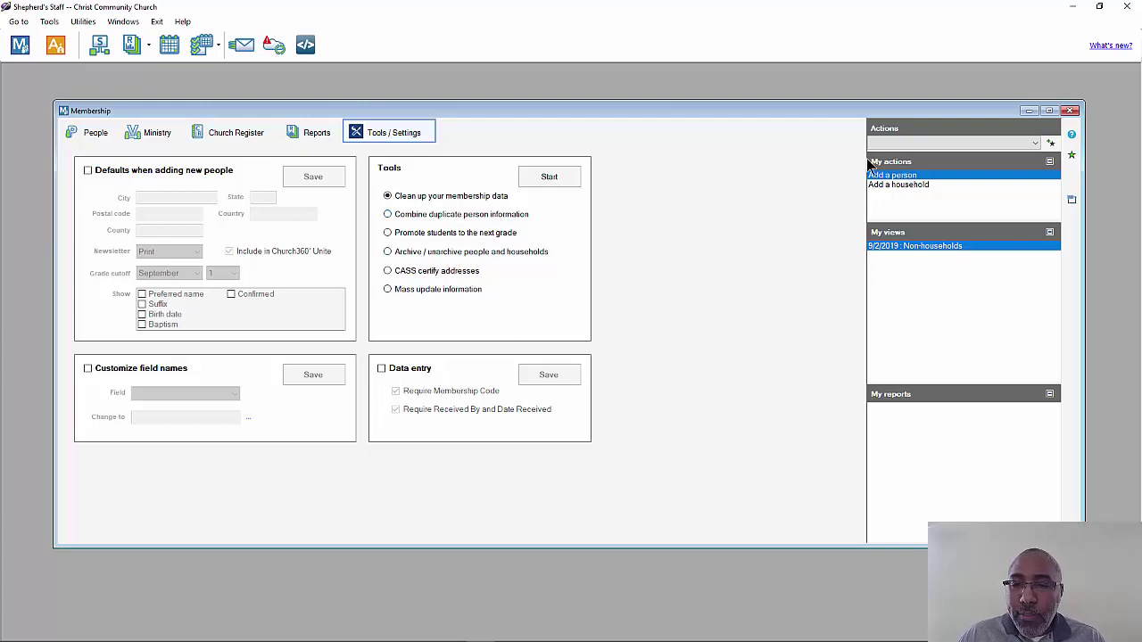
- Choose the action for moving someone to a different household and acknowledge its instructions
click(996, 145)
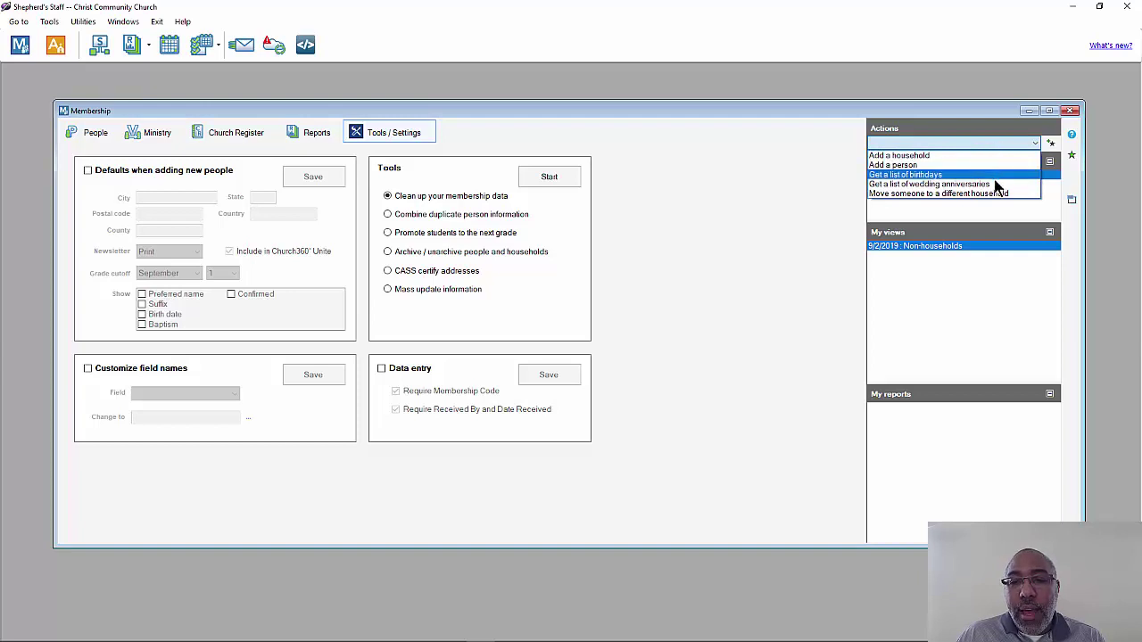
click(995, 195)
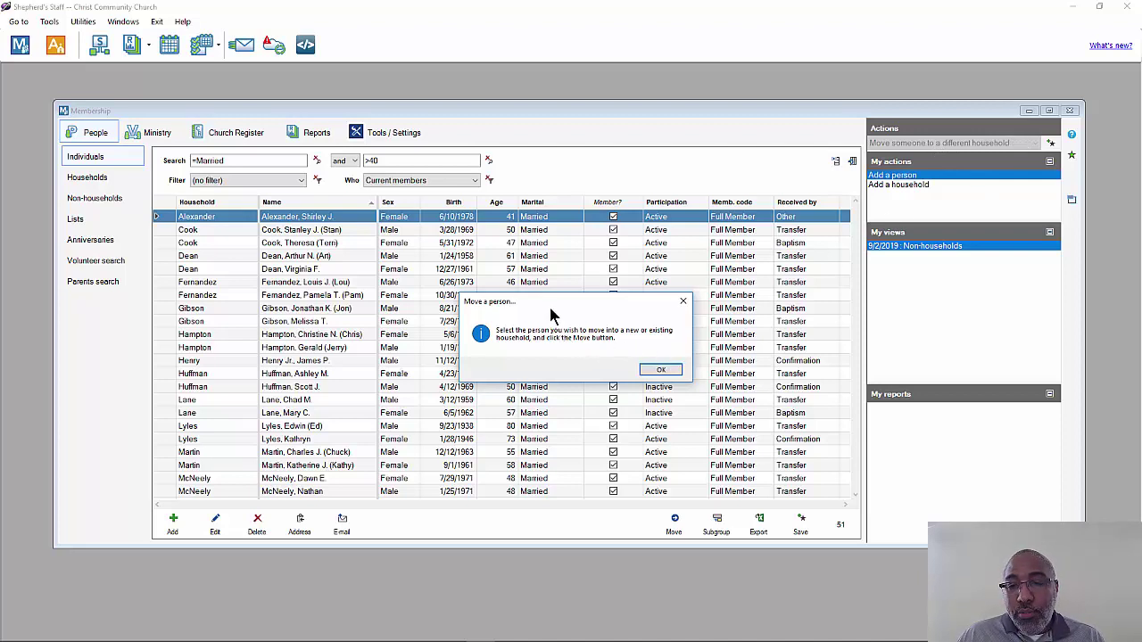
click(661, 370)
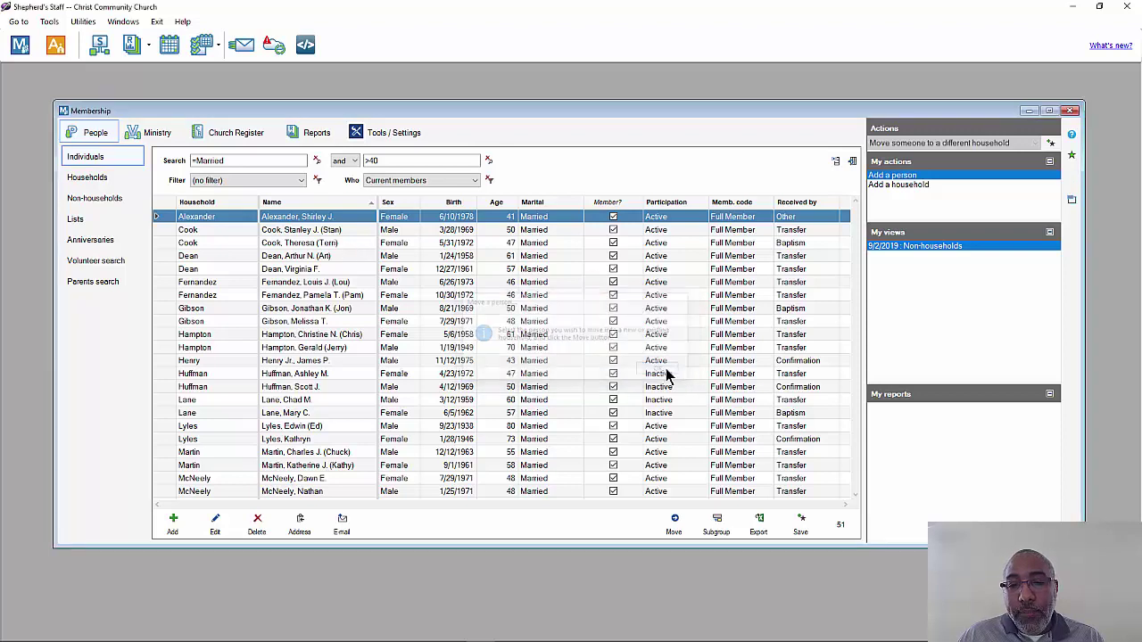
- Examine the household move form for the selected person, including the intended household field, and cancel the move
click(675, 524)
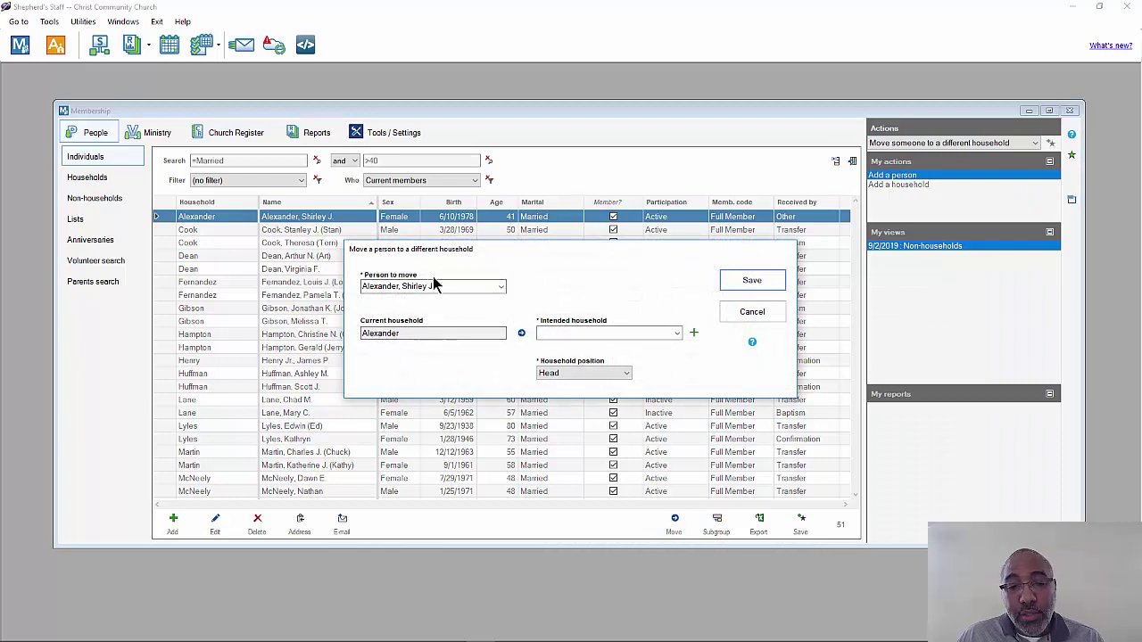
click(677, 332)
click(678, 333)
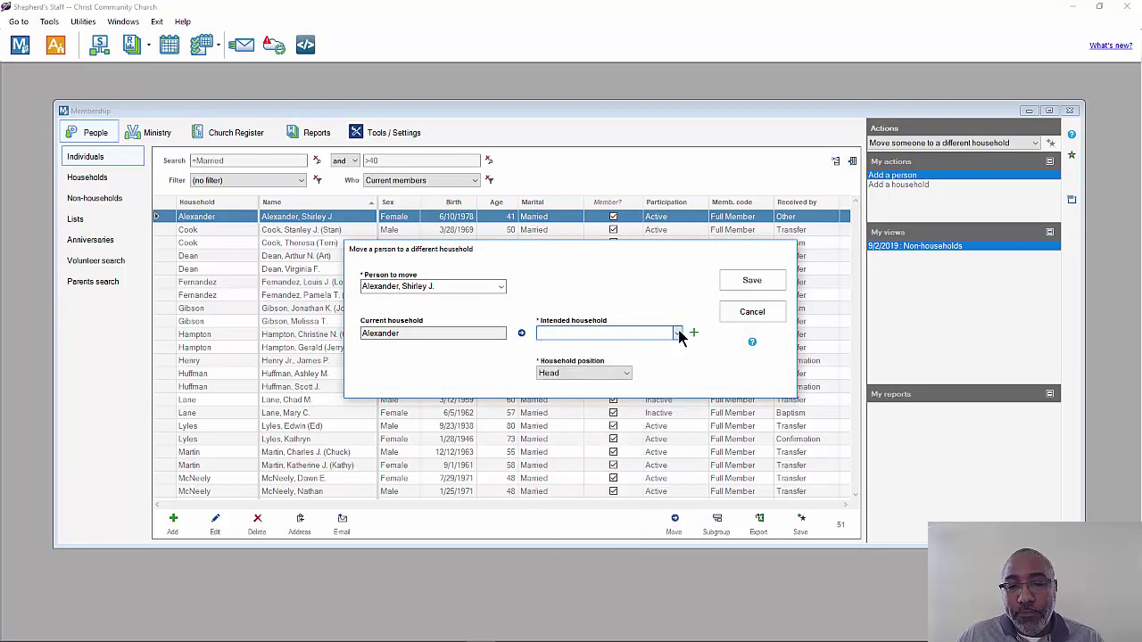
click(748, 311)
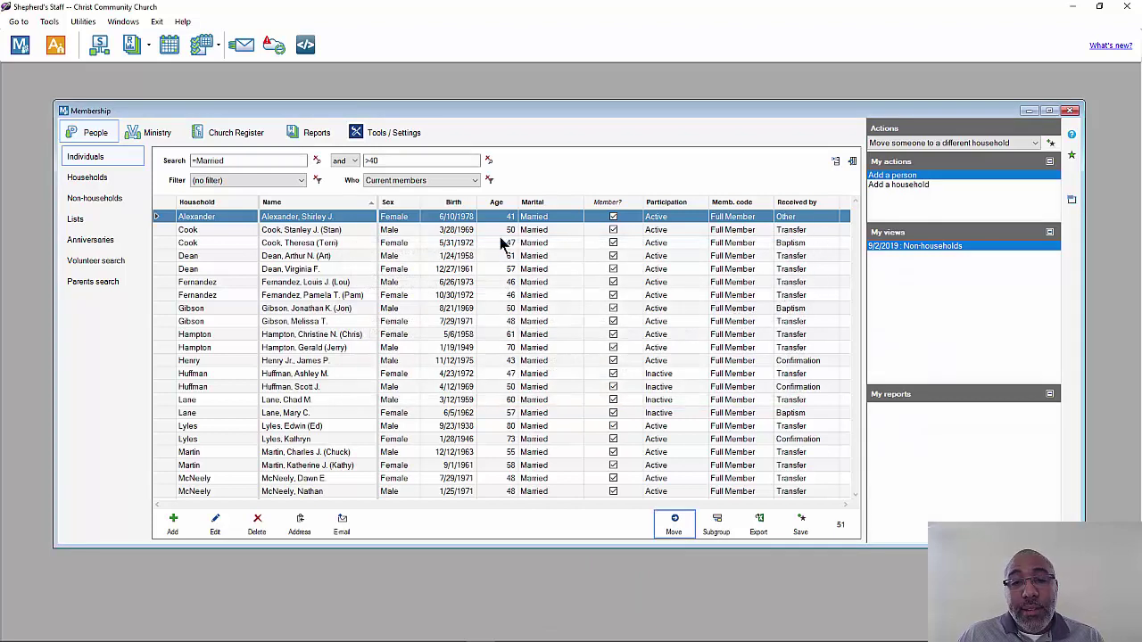
- Save "Move someone to a different household" as a favorite in My actions and place it last in the list
click(1050, 144)
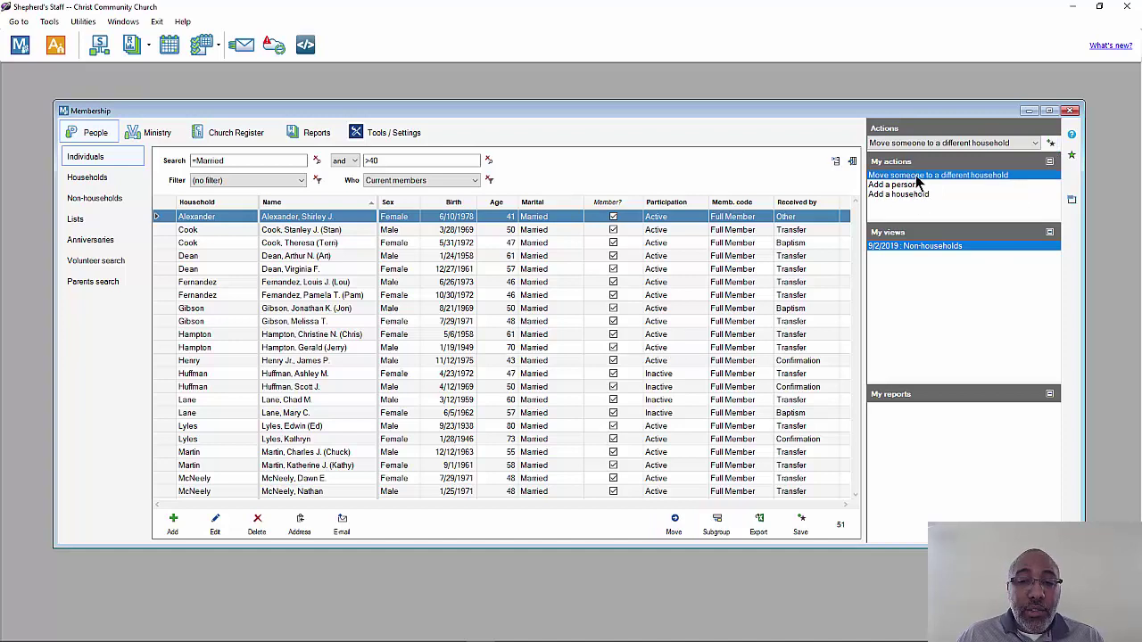
drag(914, 182, 912, 193)
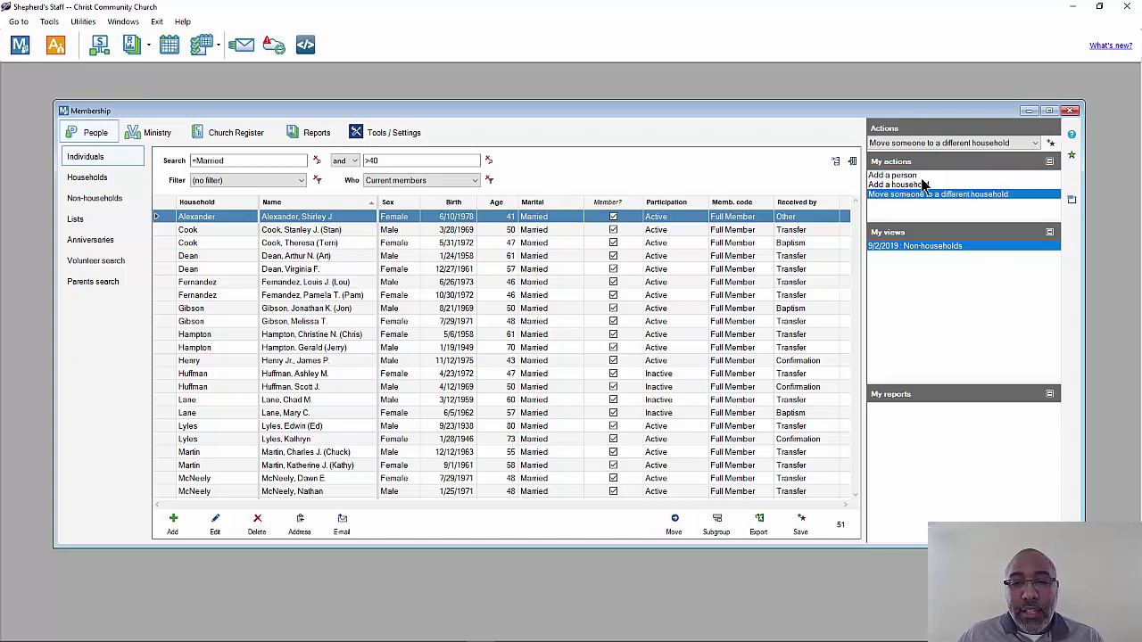
- Delete the "Move someone to a different household" favorite from My actions
right_click(920, 184)
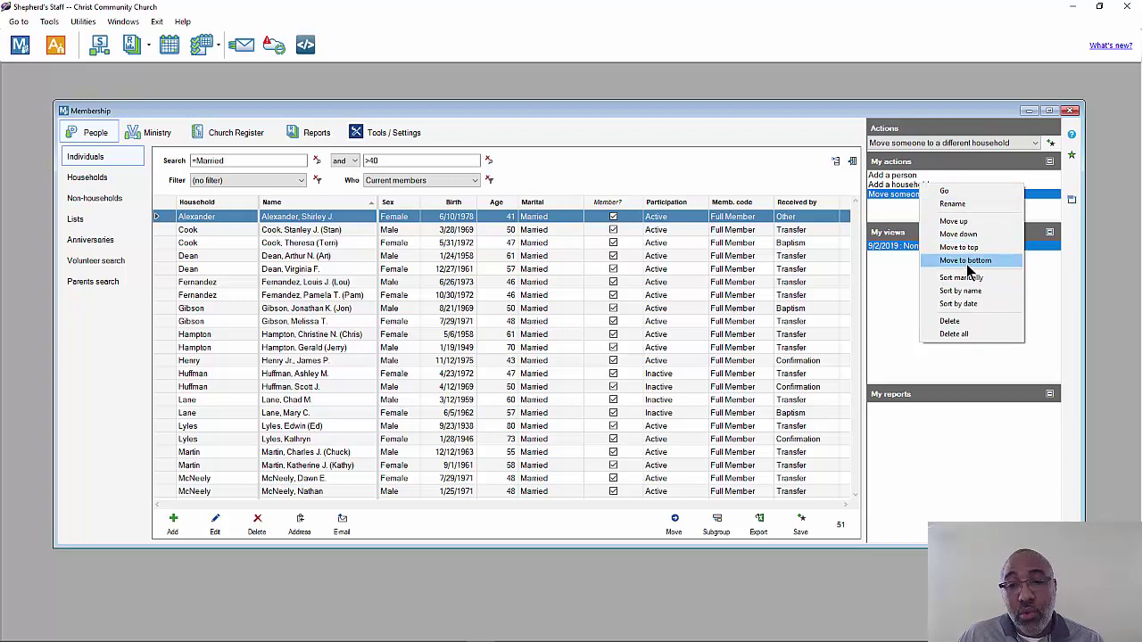
click(958, 322)
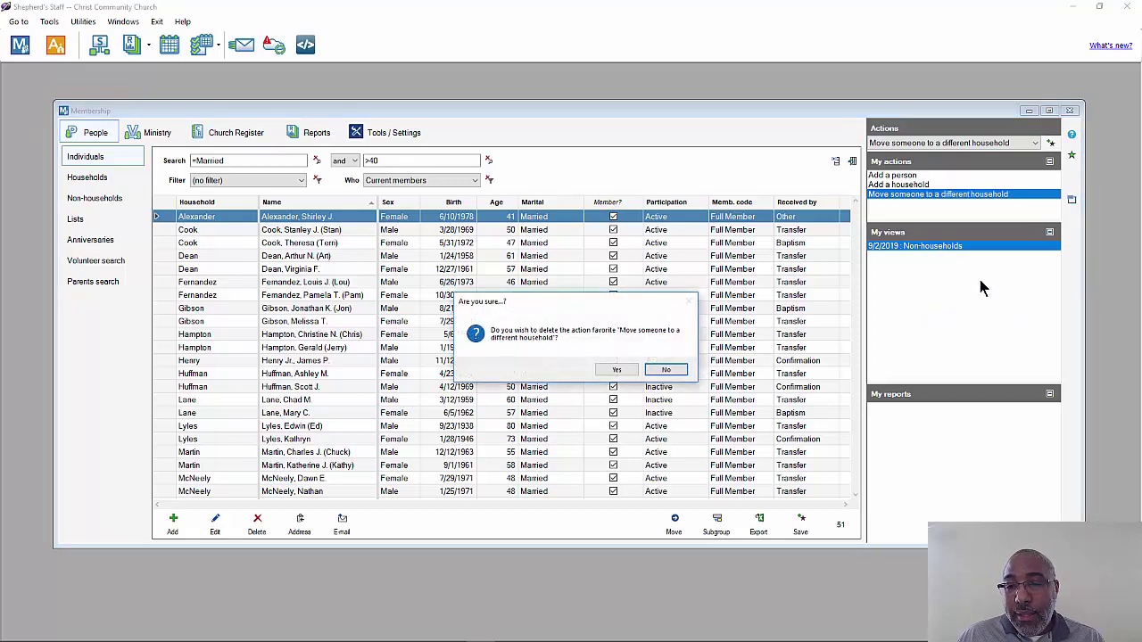
click(616, 370)
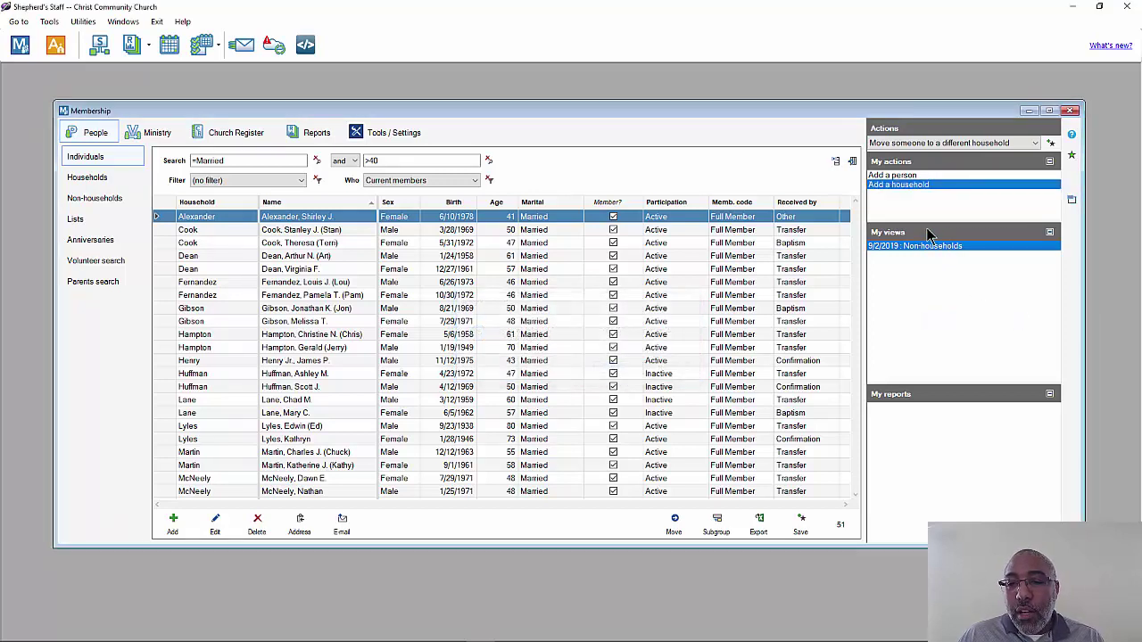
- Review the management options for the saved Non-households view in My views, leaving the view as it is
right_click(970, 245)
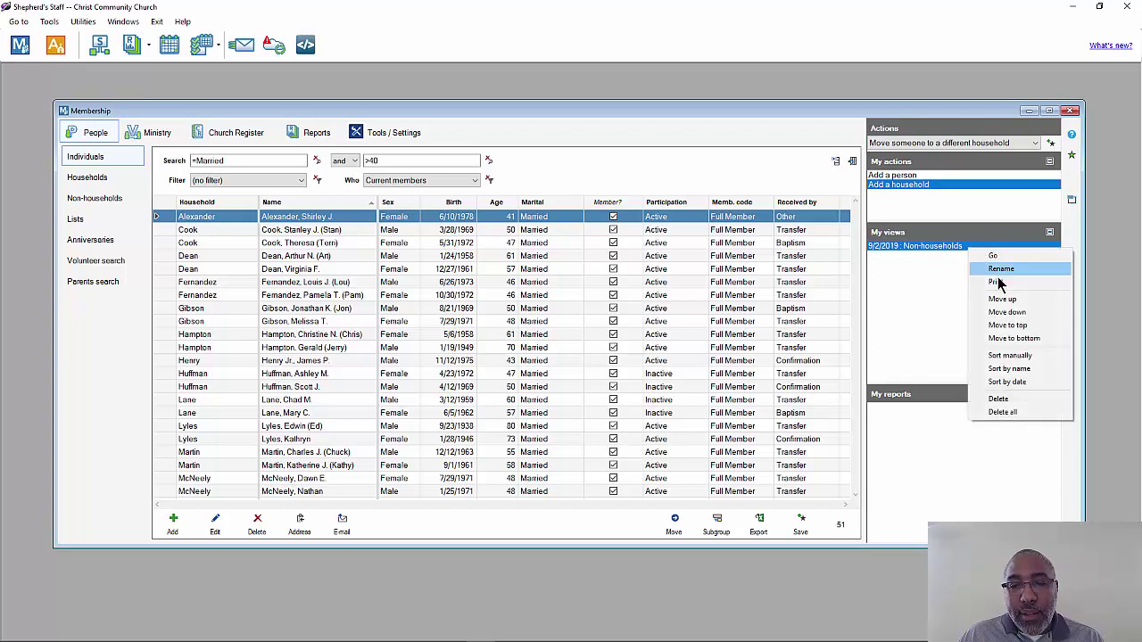
click(887, 262)
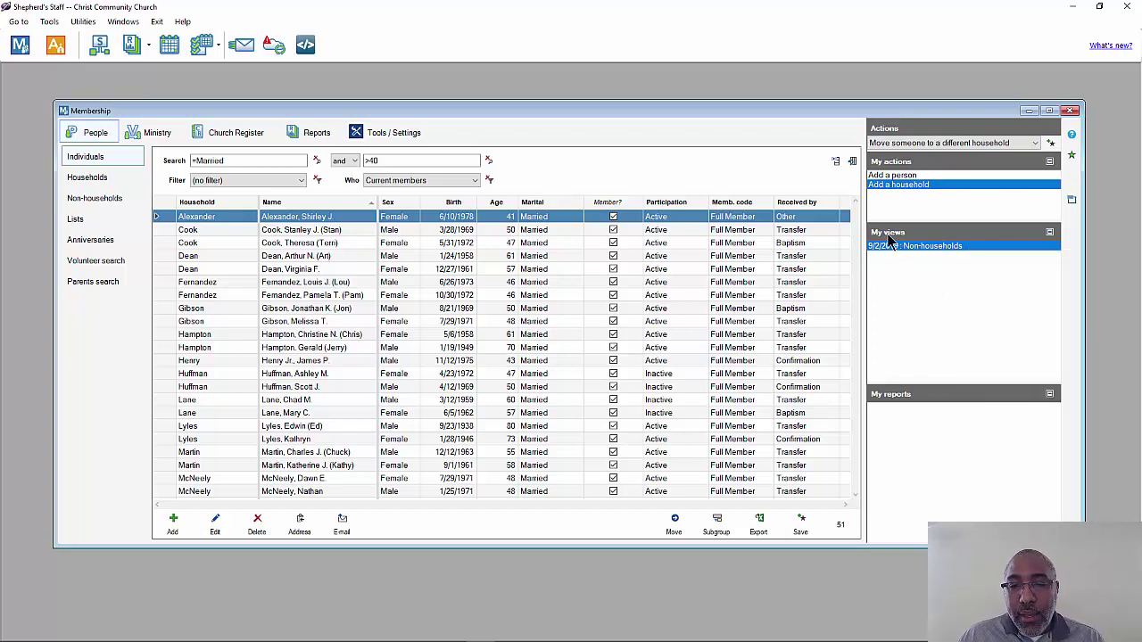
- Show the Households list, and open the Church Phone Book / Roster report settings
click(98, 183)
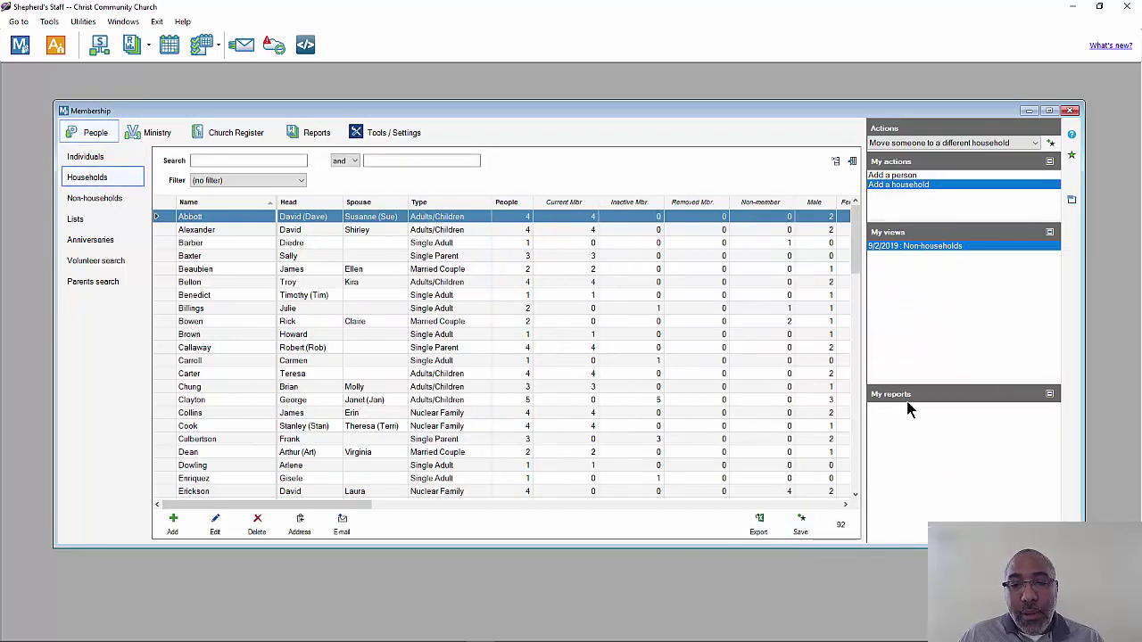
click(317, 133)
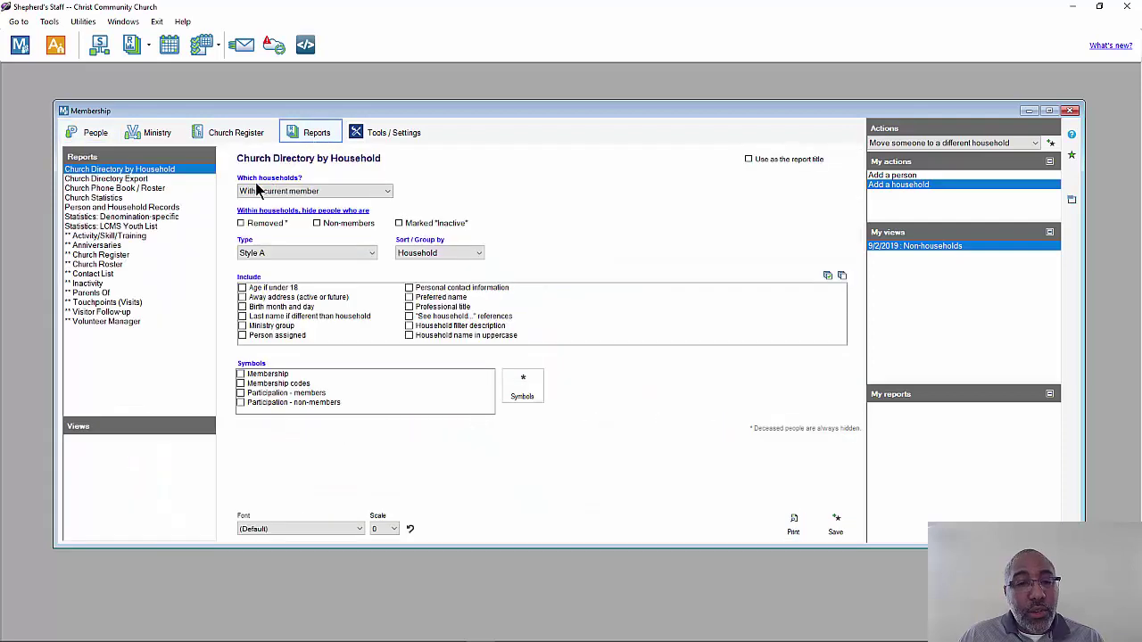
click(136, 189)
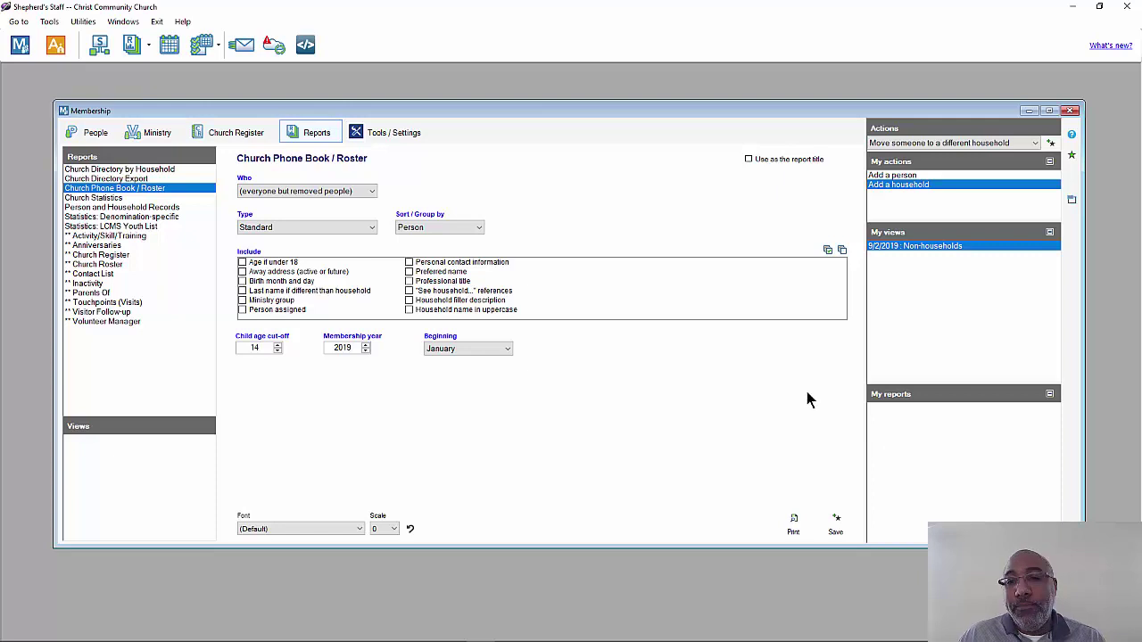
- Toggle the actions, views and reports favorites pane beside the Church Phone Book / Roster report, leaving it hidden
click(1073, 157)
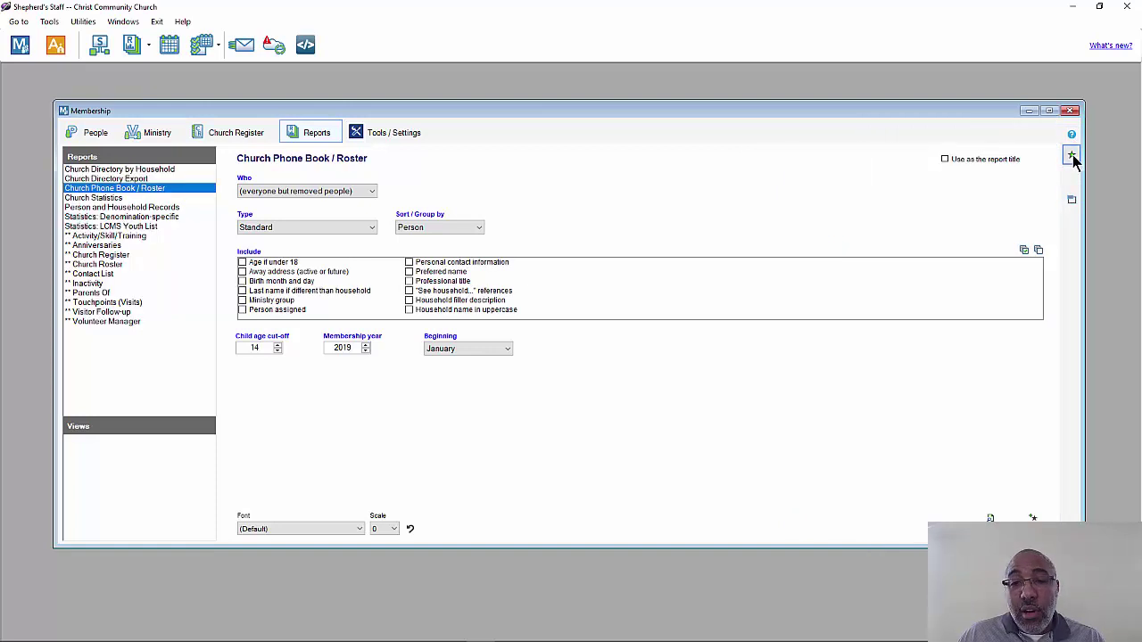
click(1073, 158)
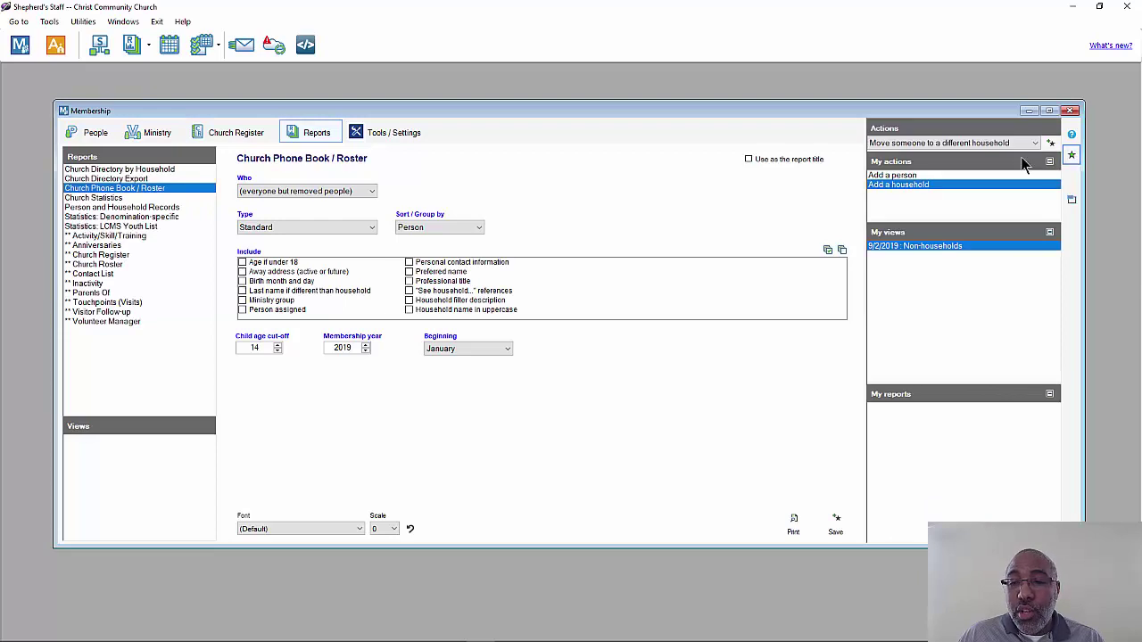
click(1072, 158)
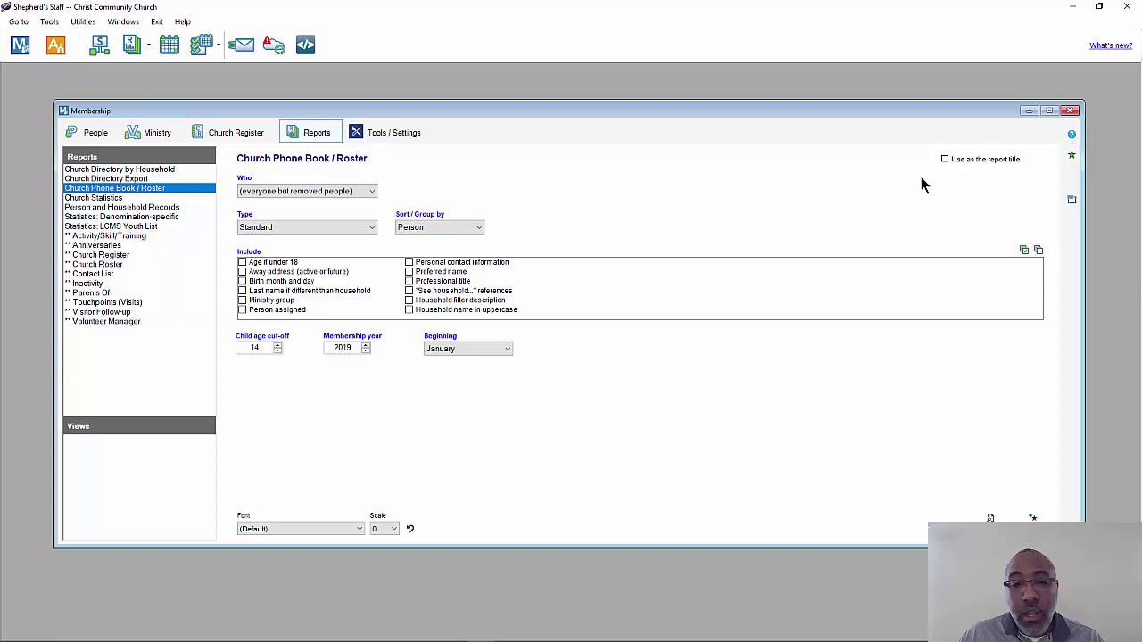
- Return to the Households list and briefly show the favorites pane there, leaving it hidden
click(95, 133)
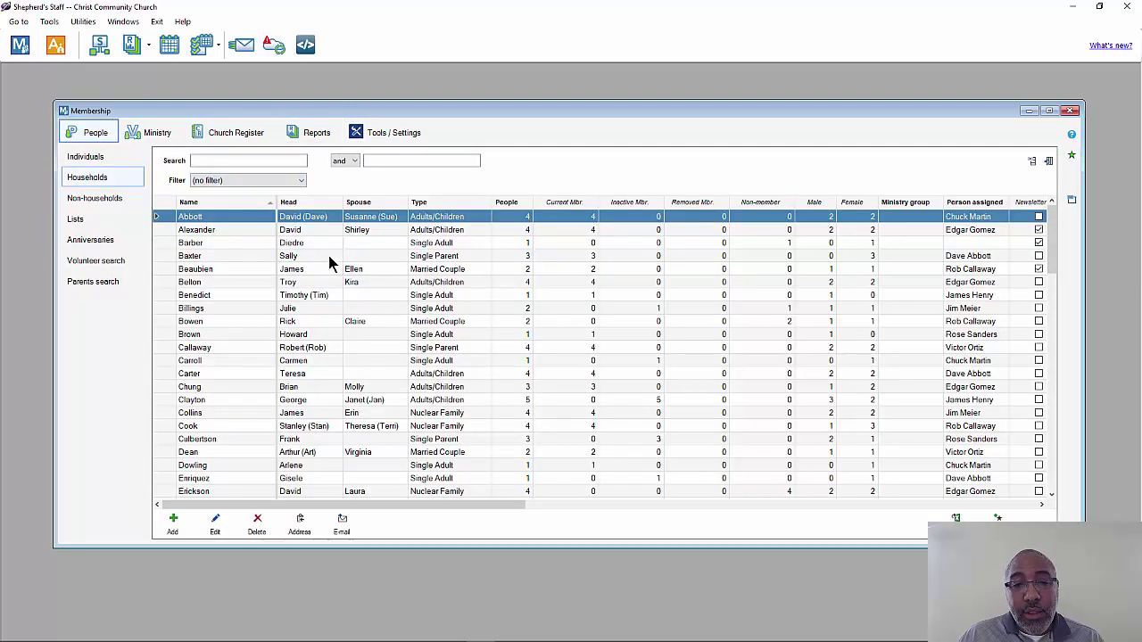
click(1071, 155)
click(1071, 155)
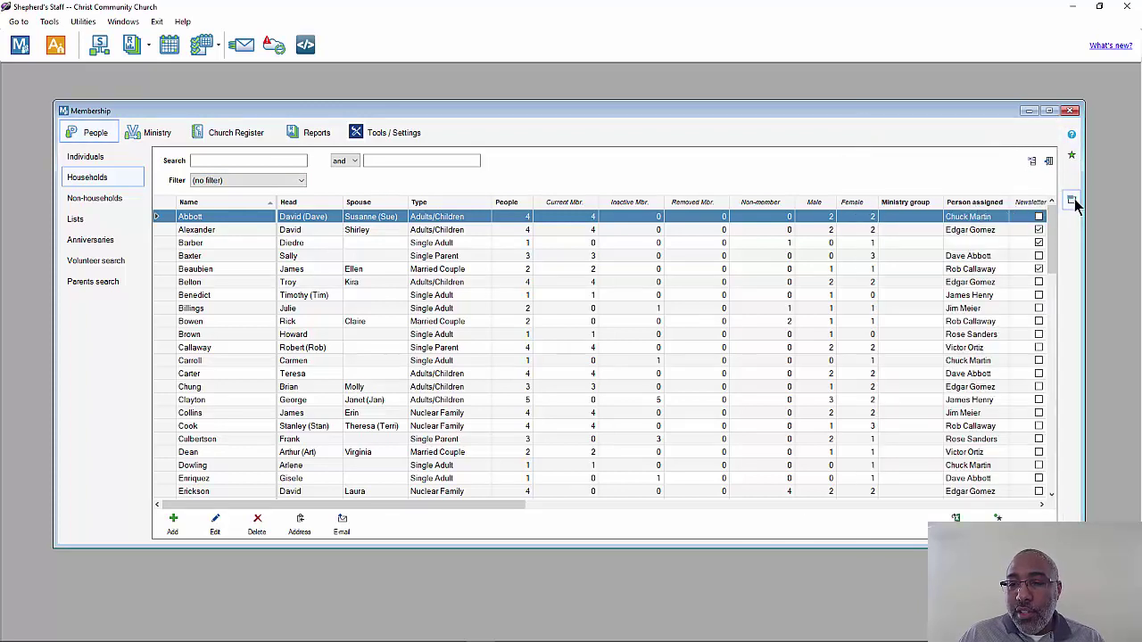
- Detach the Membership window from the main program window and reposition it below the main toolbar
click(1069, 202)
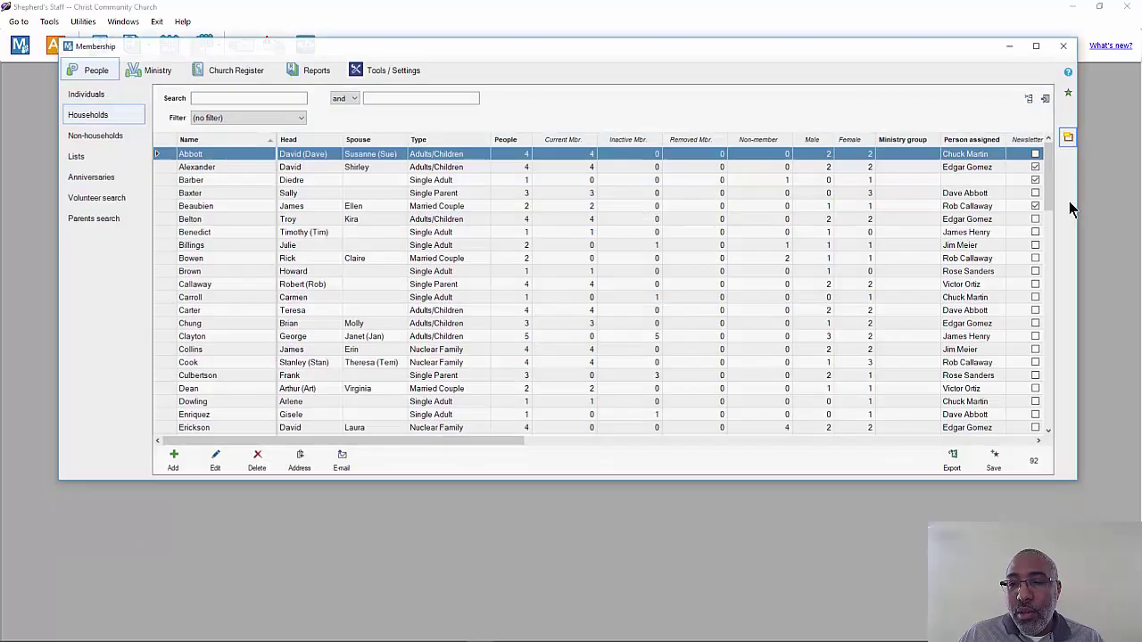
drag(897, 47, 899, 132)
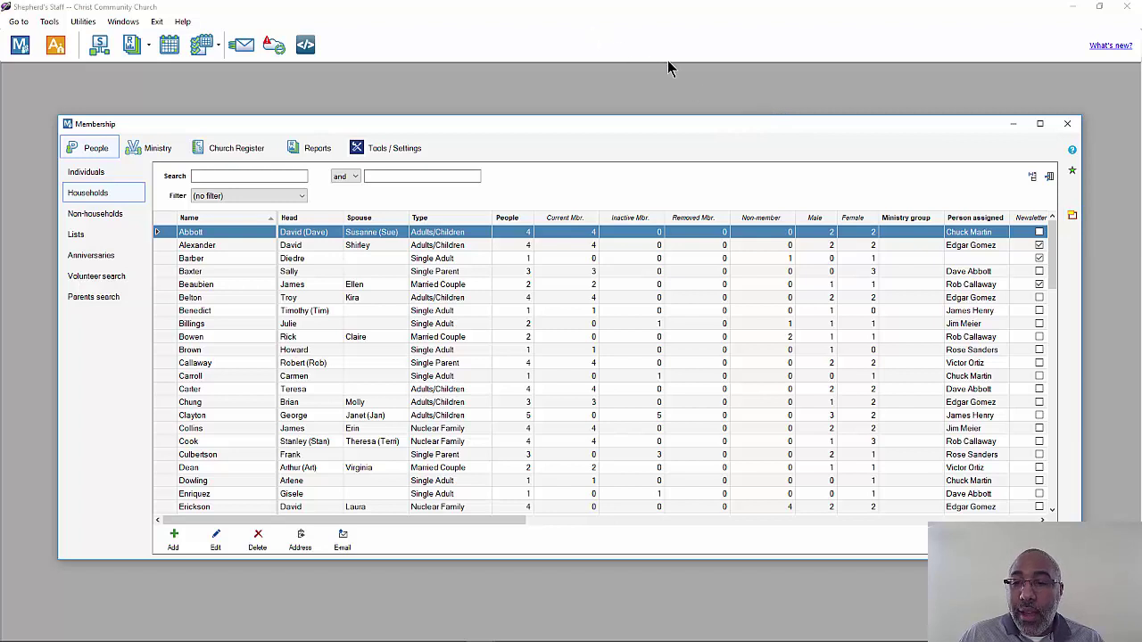
drag(863, 128, 851, 129)
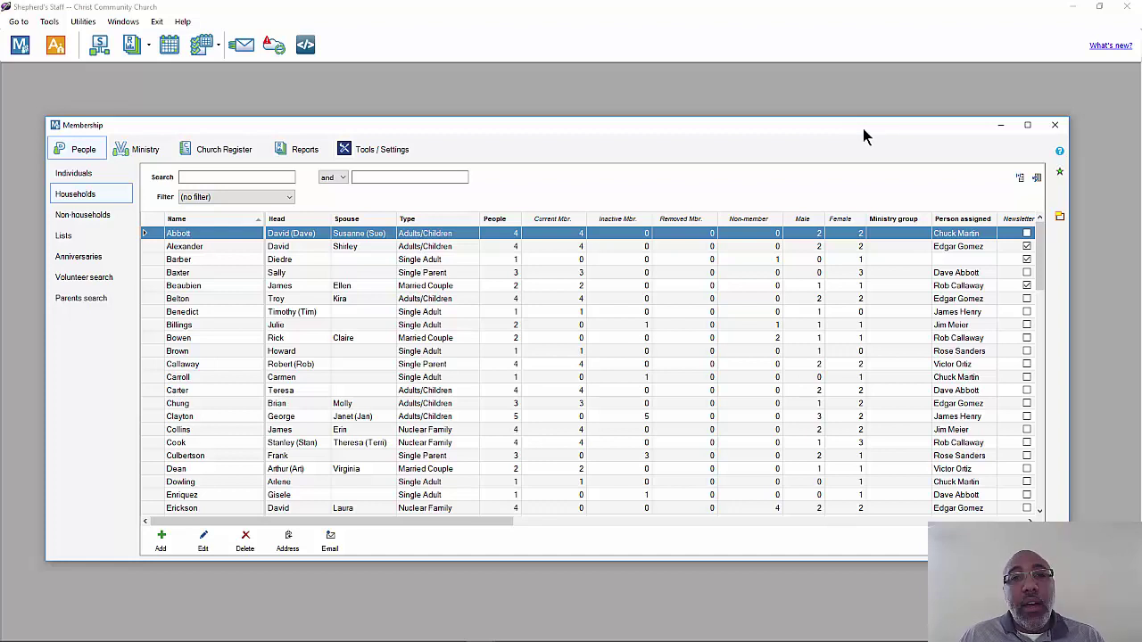
drag(863, 129, 866, 111)
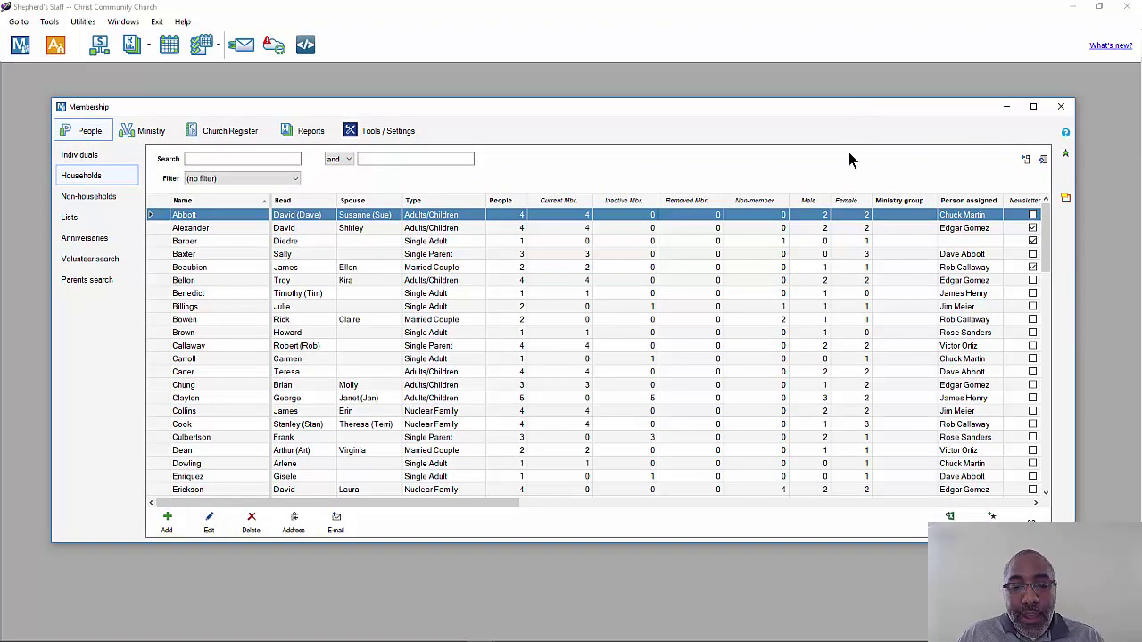
click(663, 345)
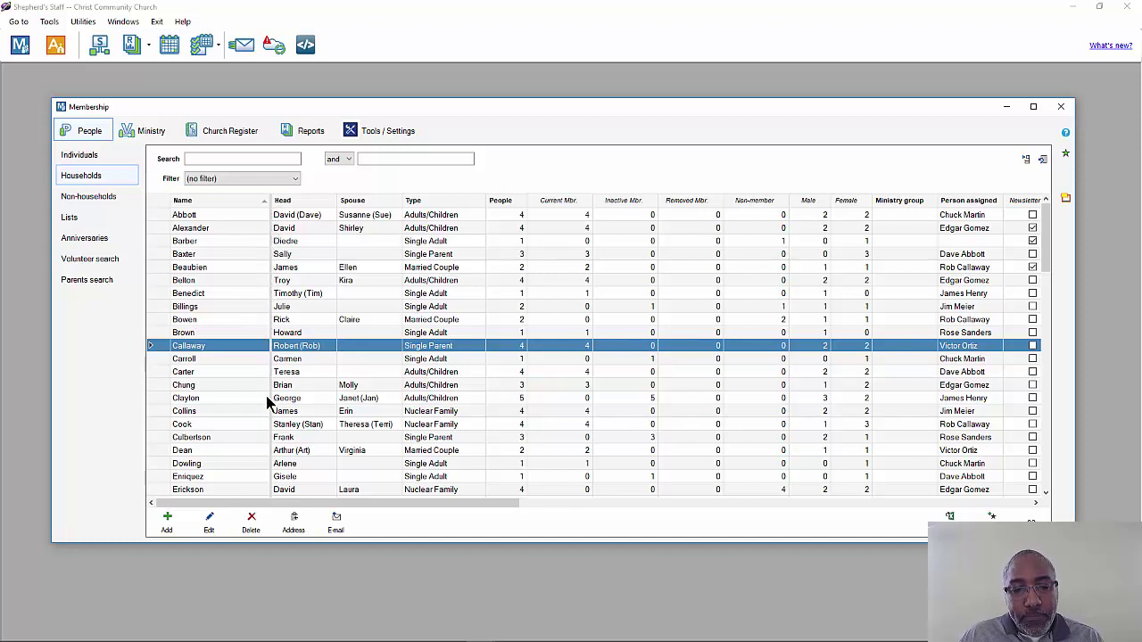
click(270, 268)
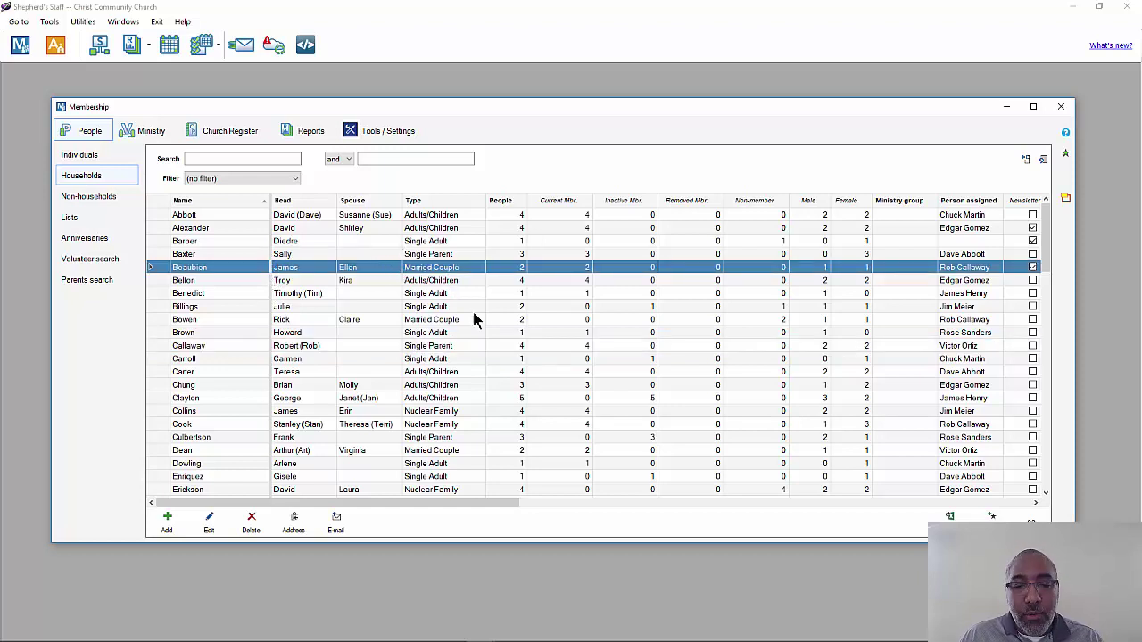
drag(468, 501, 390, 504)
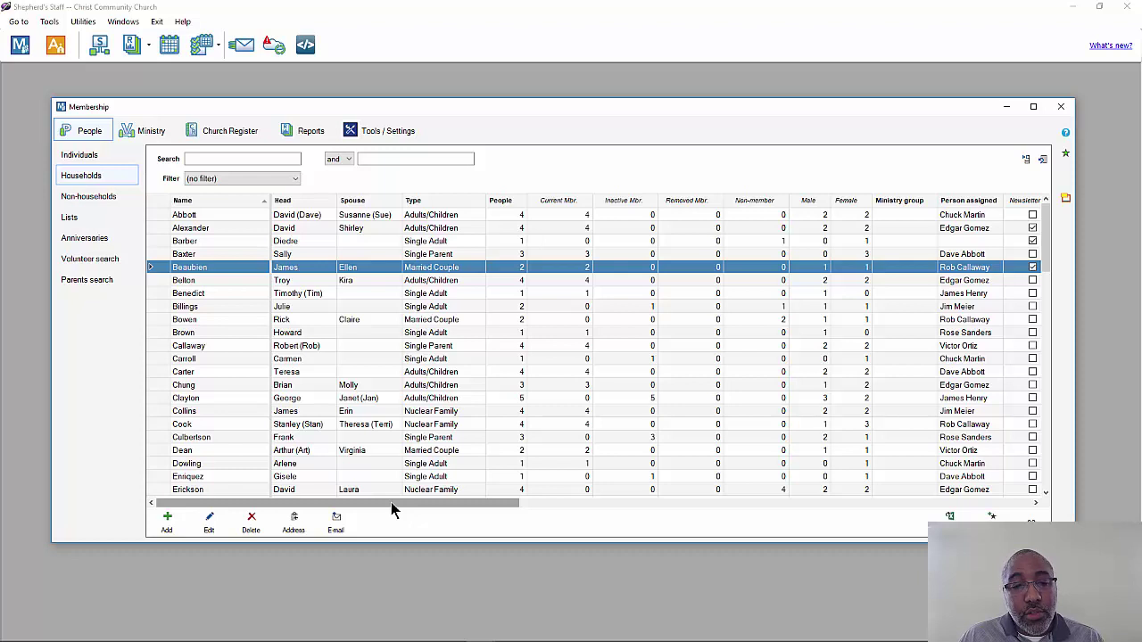
click(406, 348)
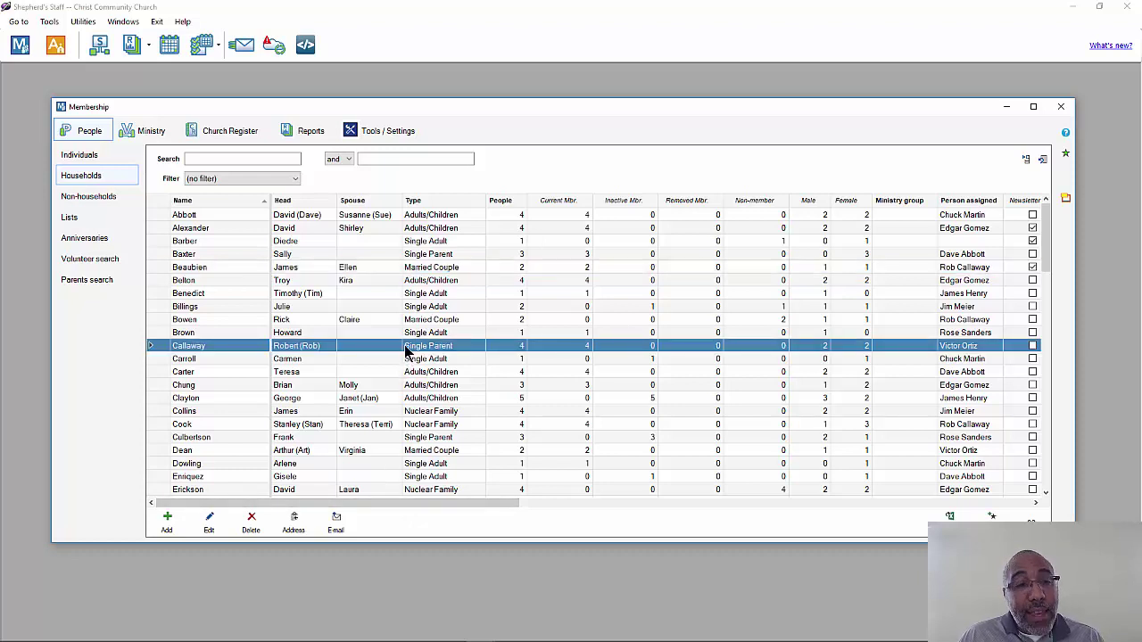